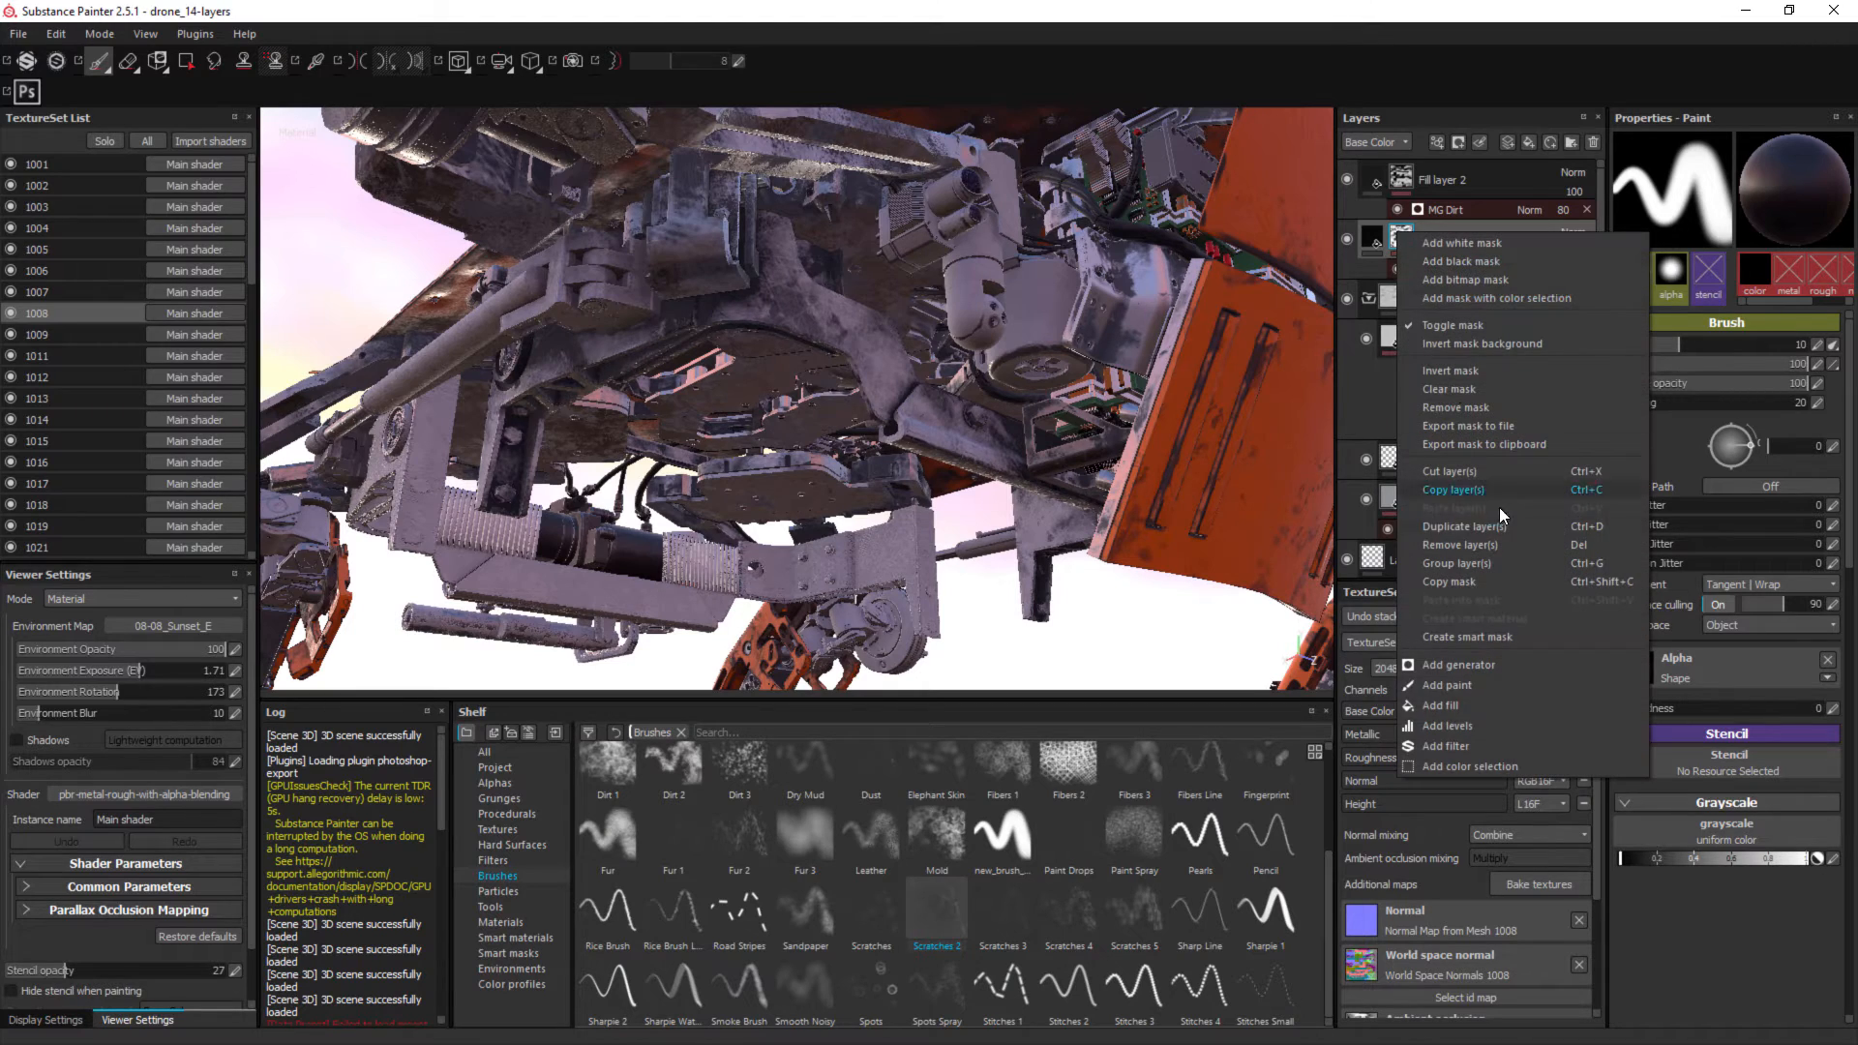
Add a paint effect to the splotches_n_scratches mask and set up the Scratches 2 brush for it.
click(1467, 683)
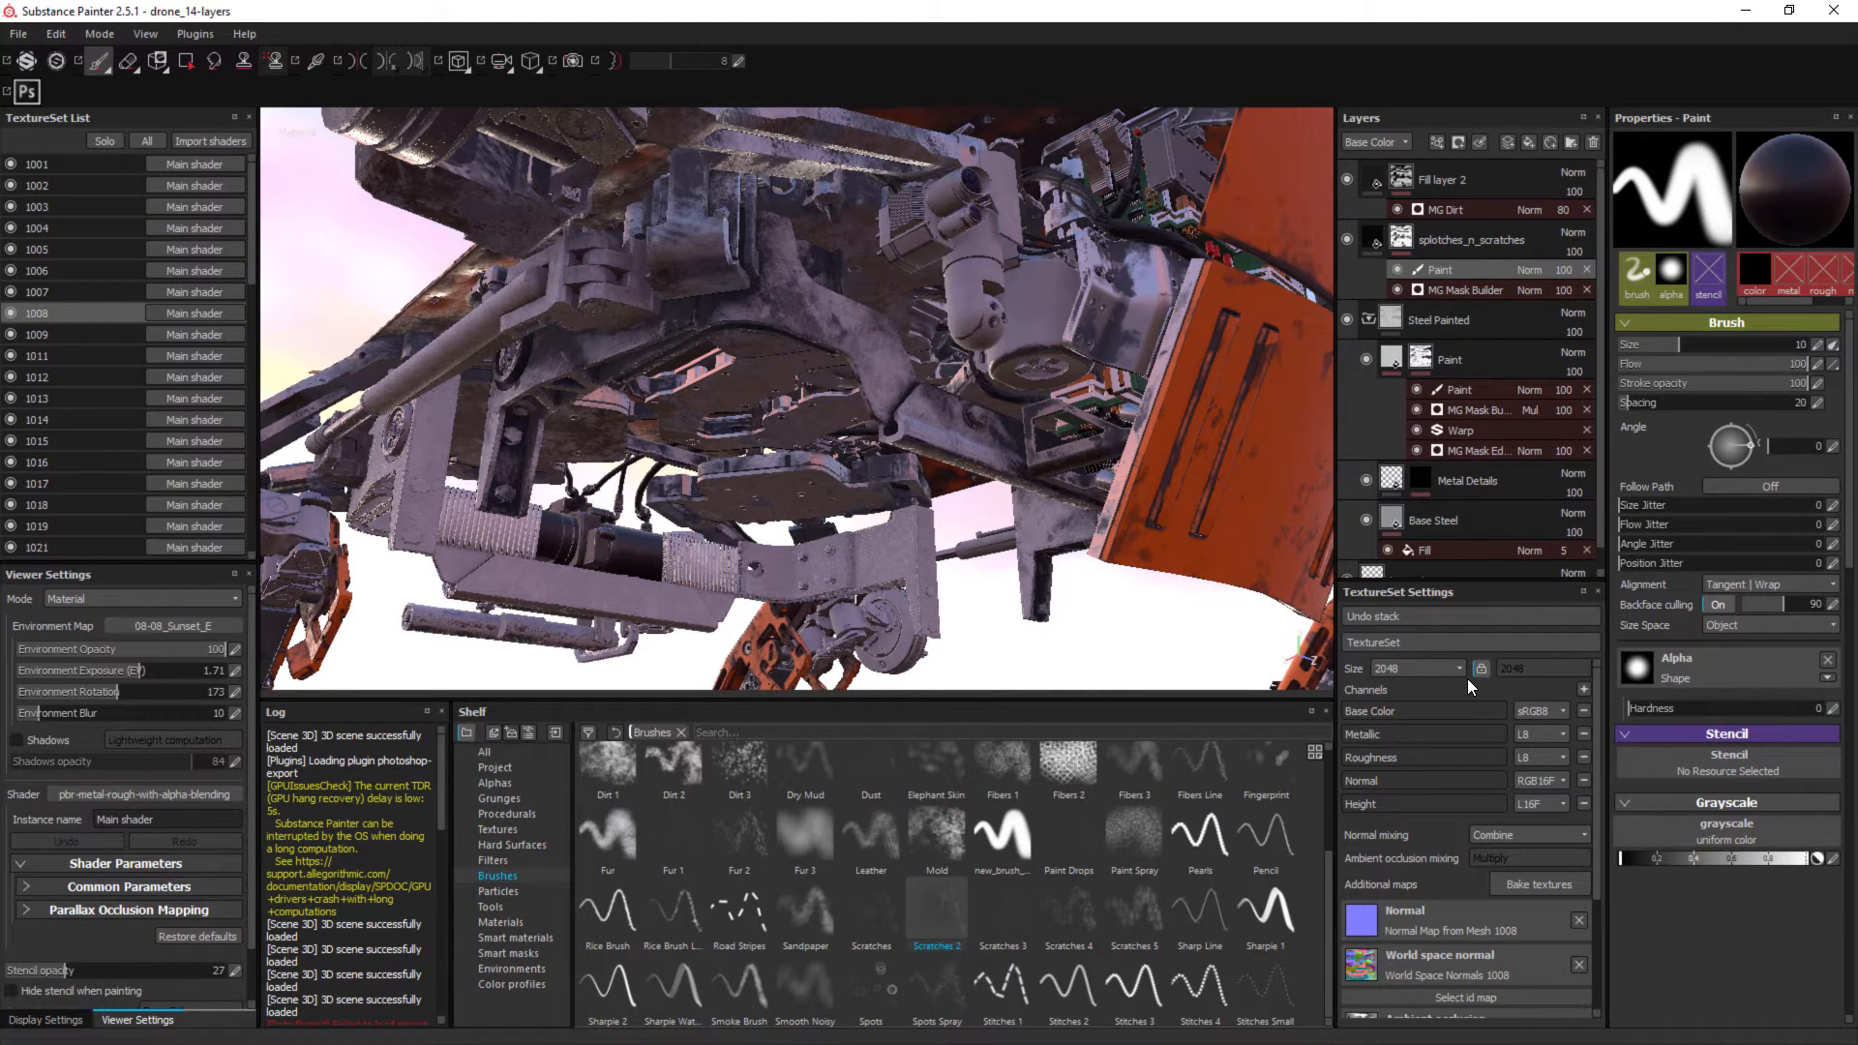
scroll(798, 903, up, 2)
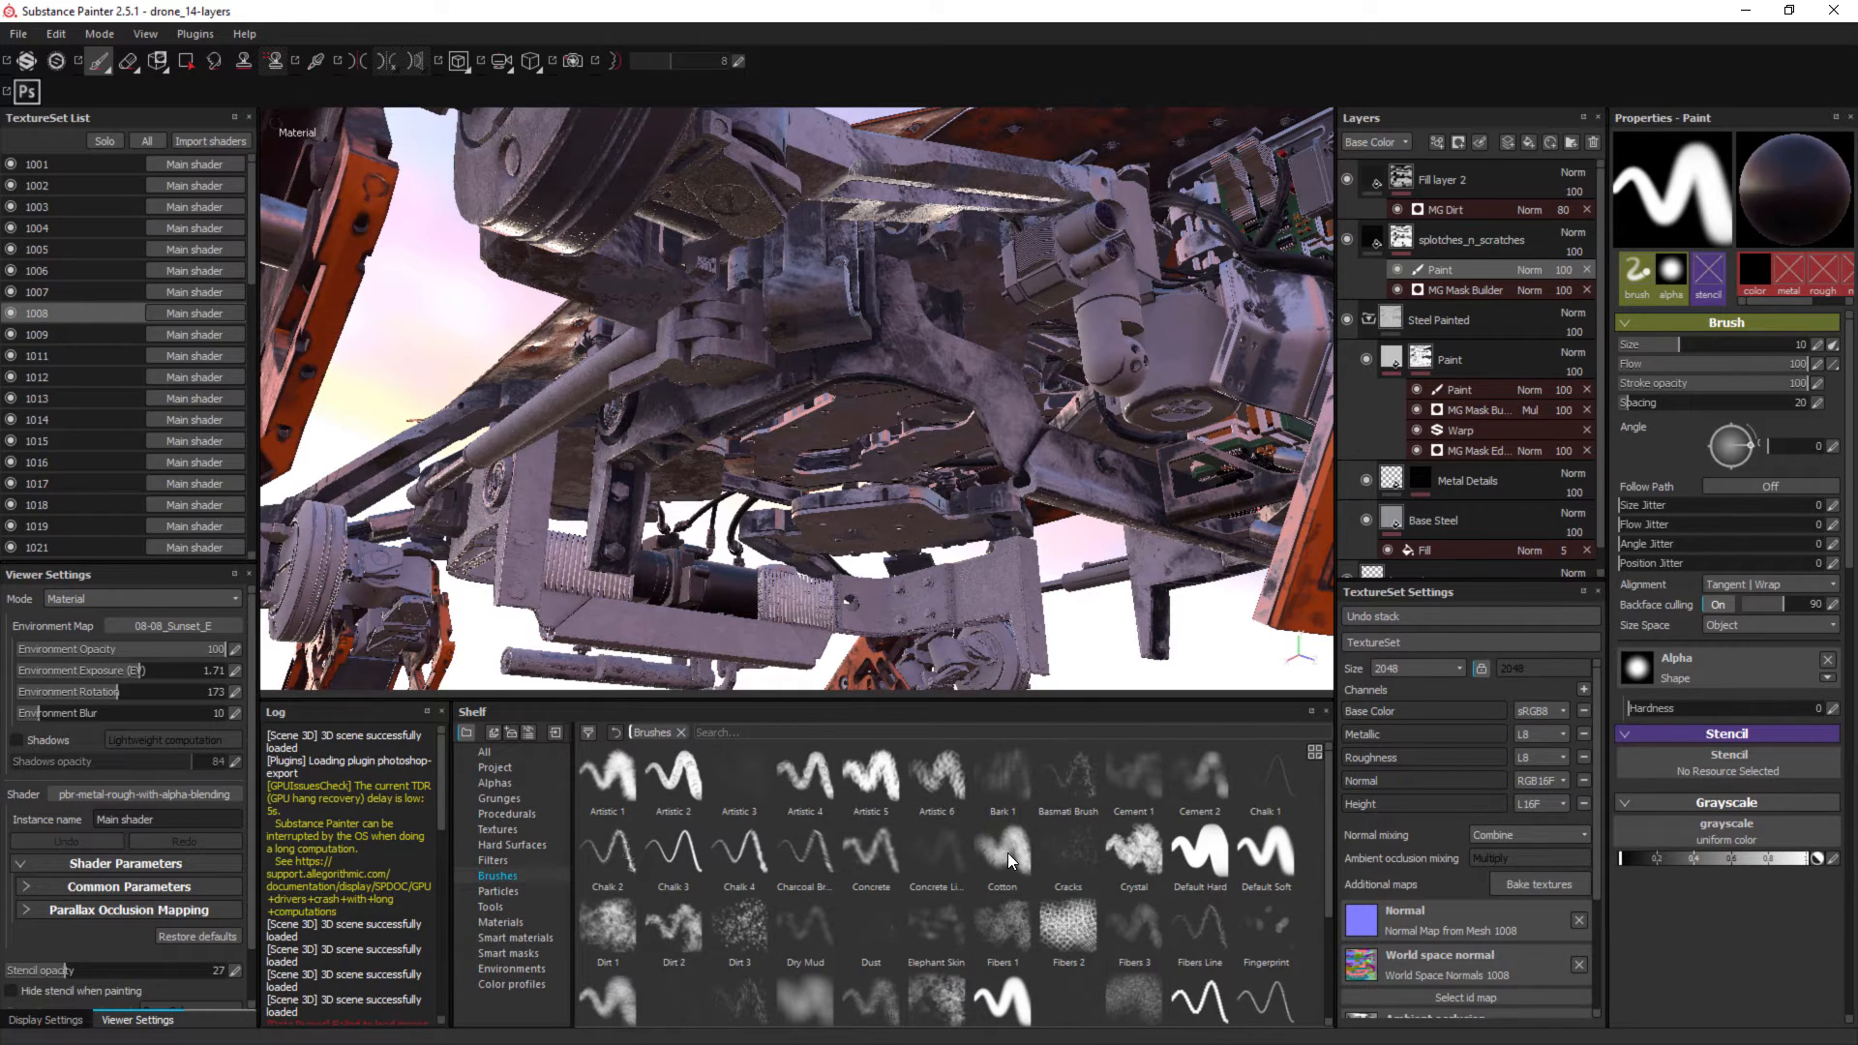
scroll(1007, 851, down, 2)
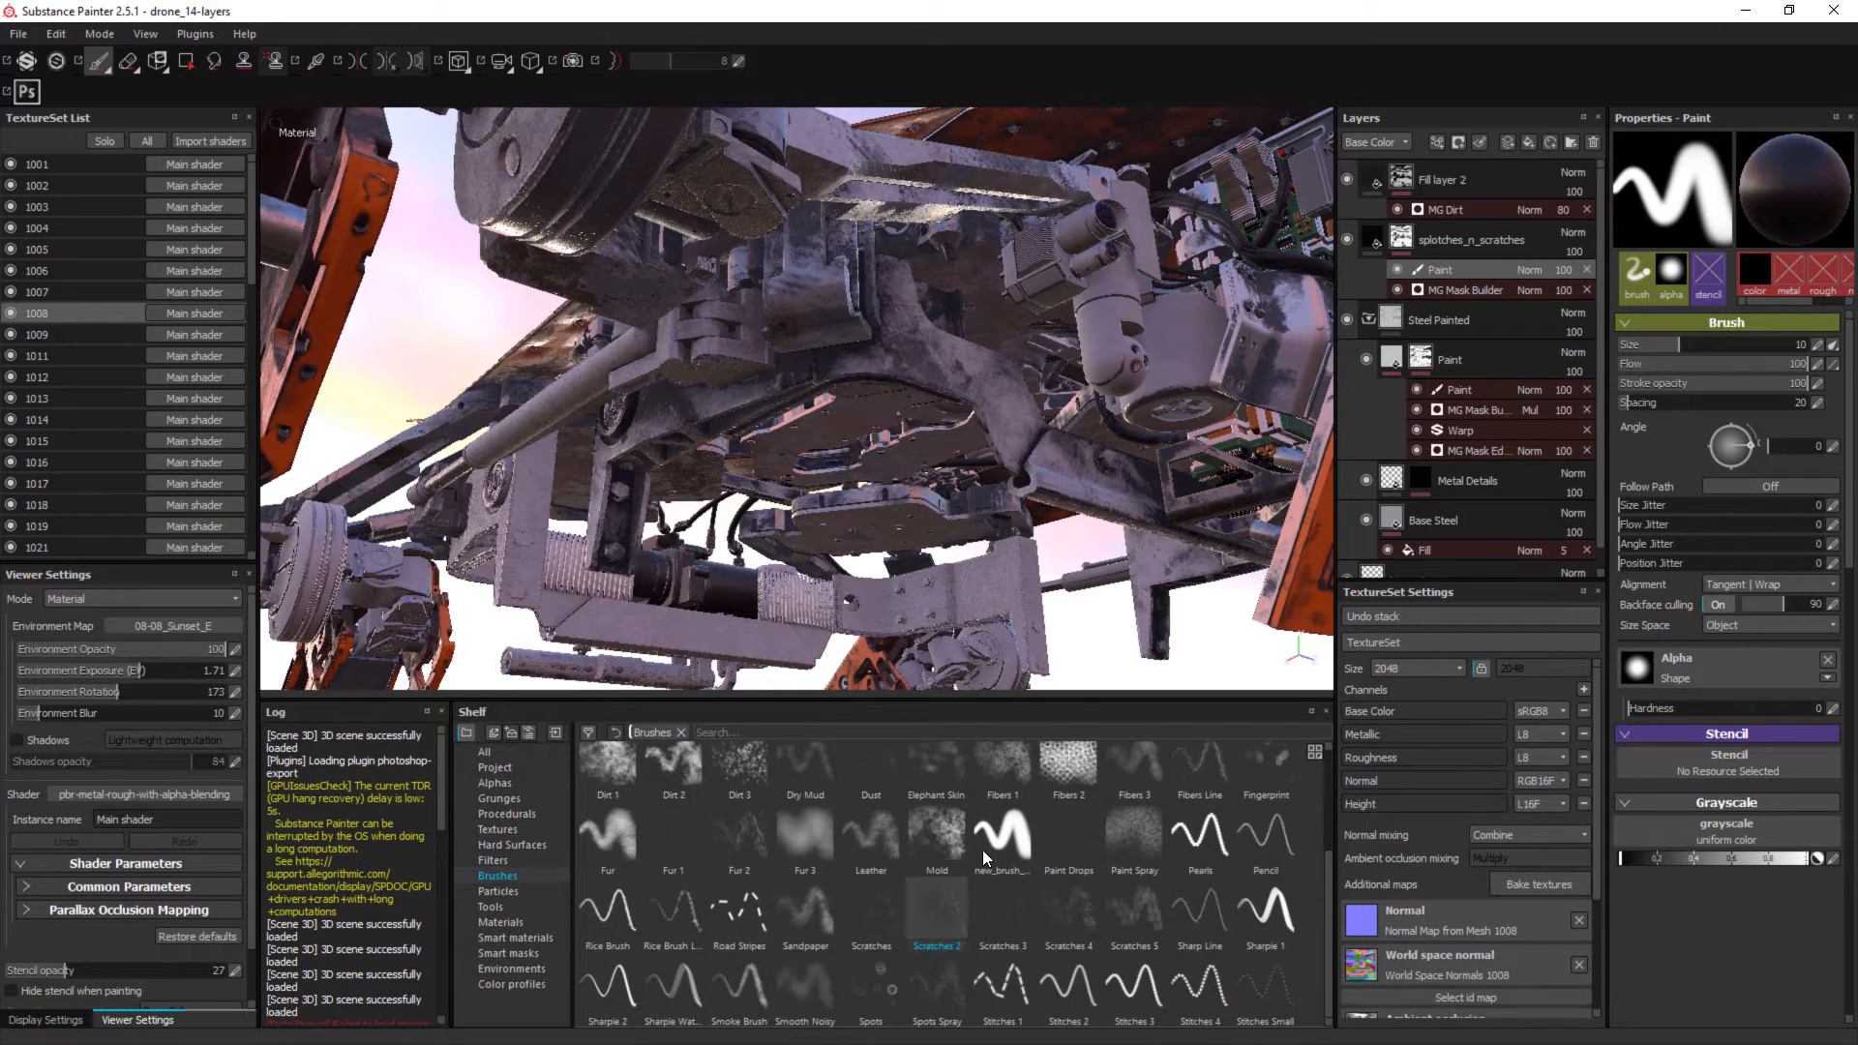
click(592, 832)
mouse_move(987, 360)
ctrl+mouse_down()
mouse_move(1092, 360)
mouse_move(952, 360)
ctrl+mouse_up()
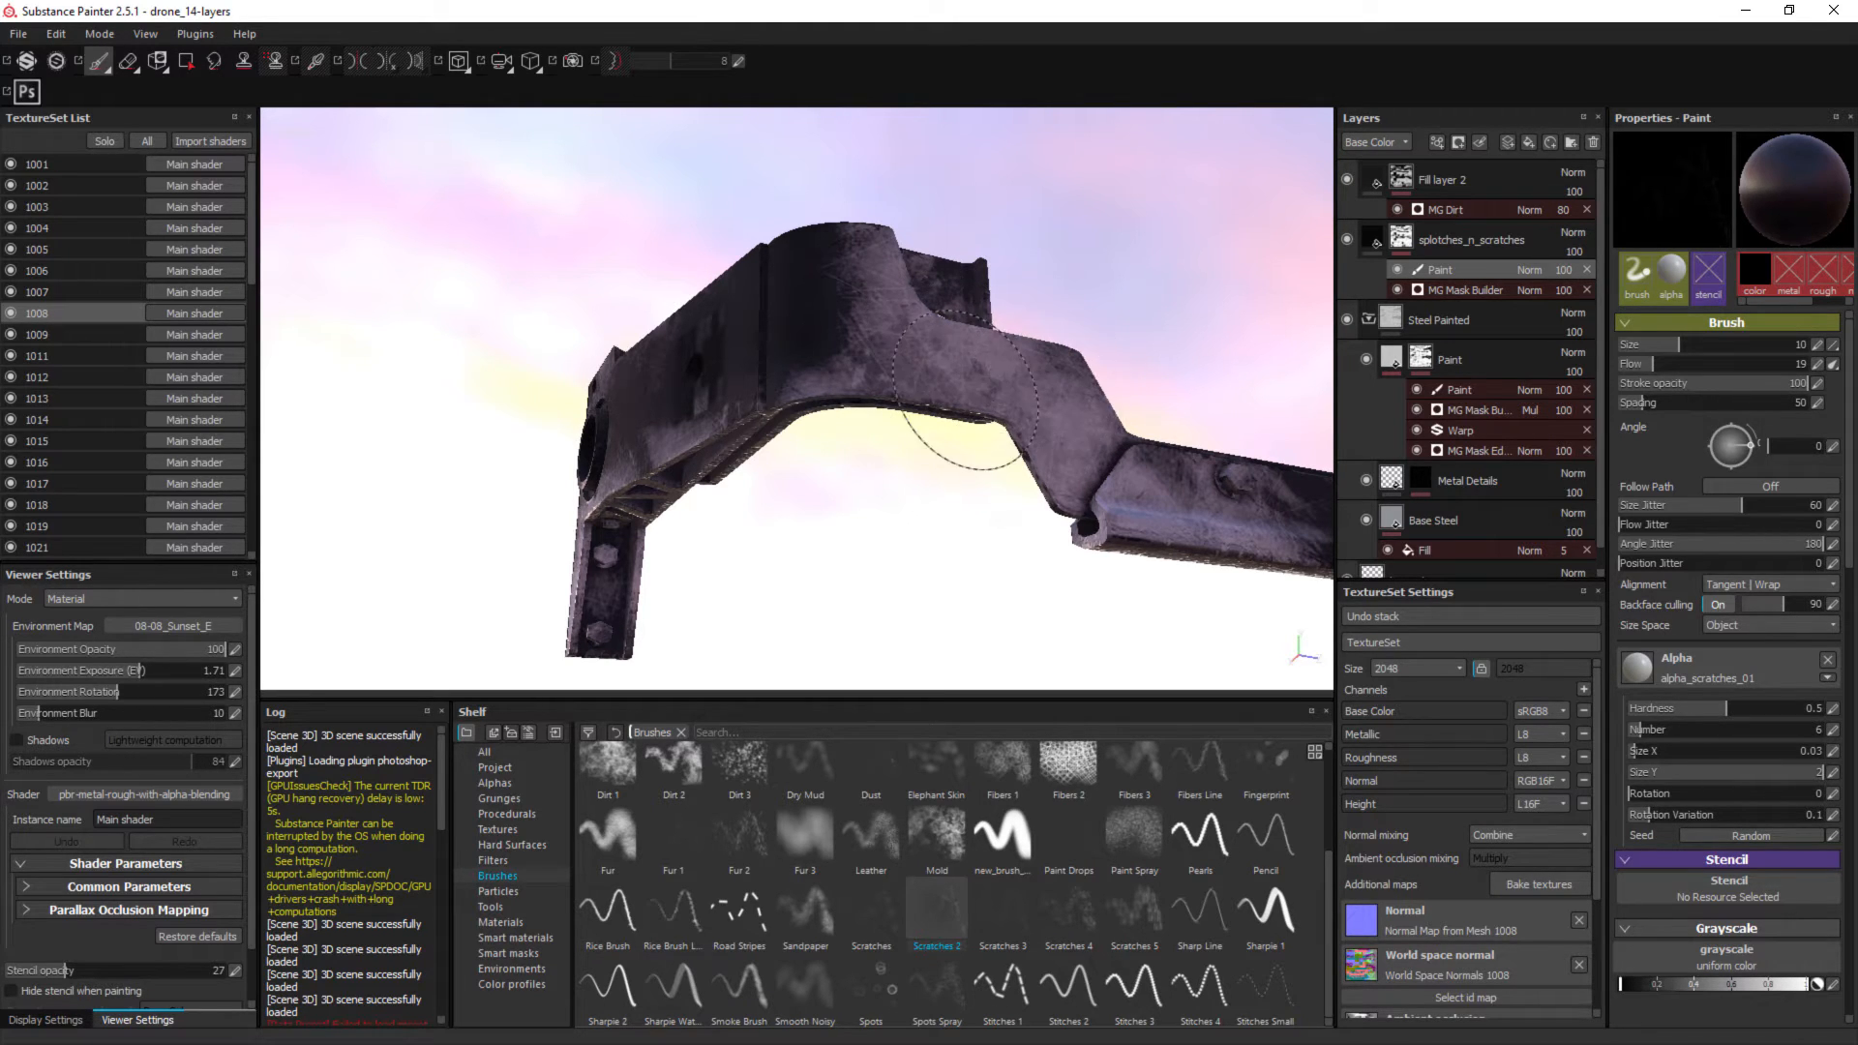
Reduce the scratch brush size to 6.26 to suit the isolated bracket of texture set 1008.
key(bracketleft)
key(alt+q)
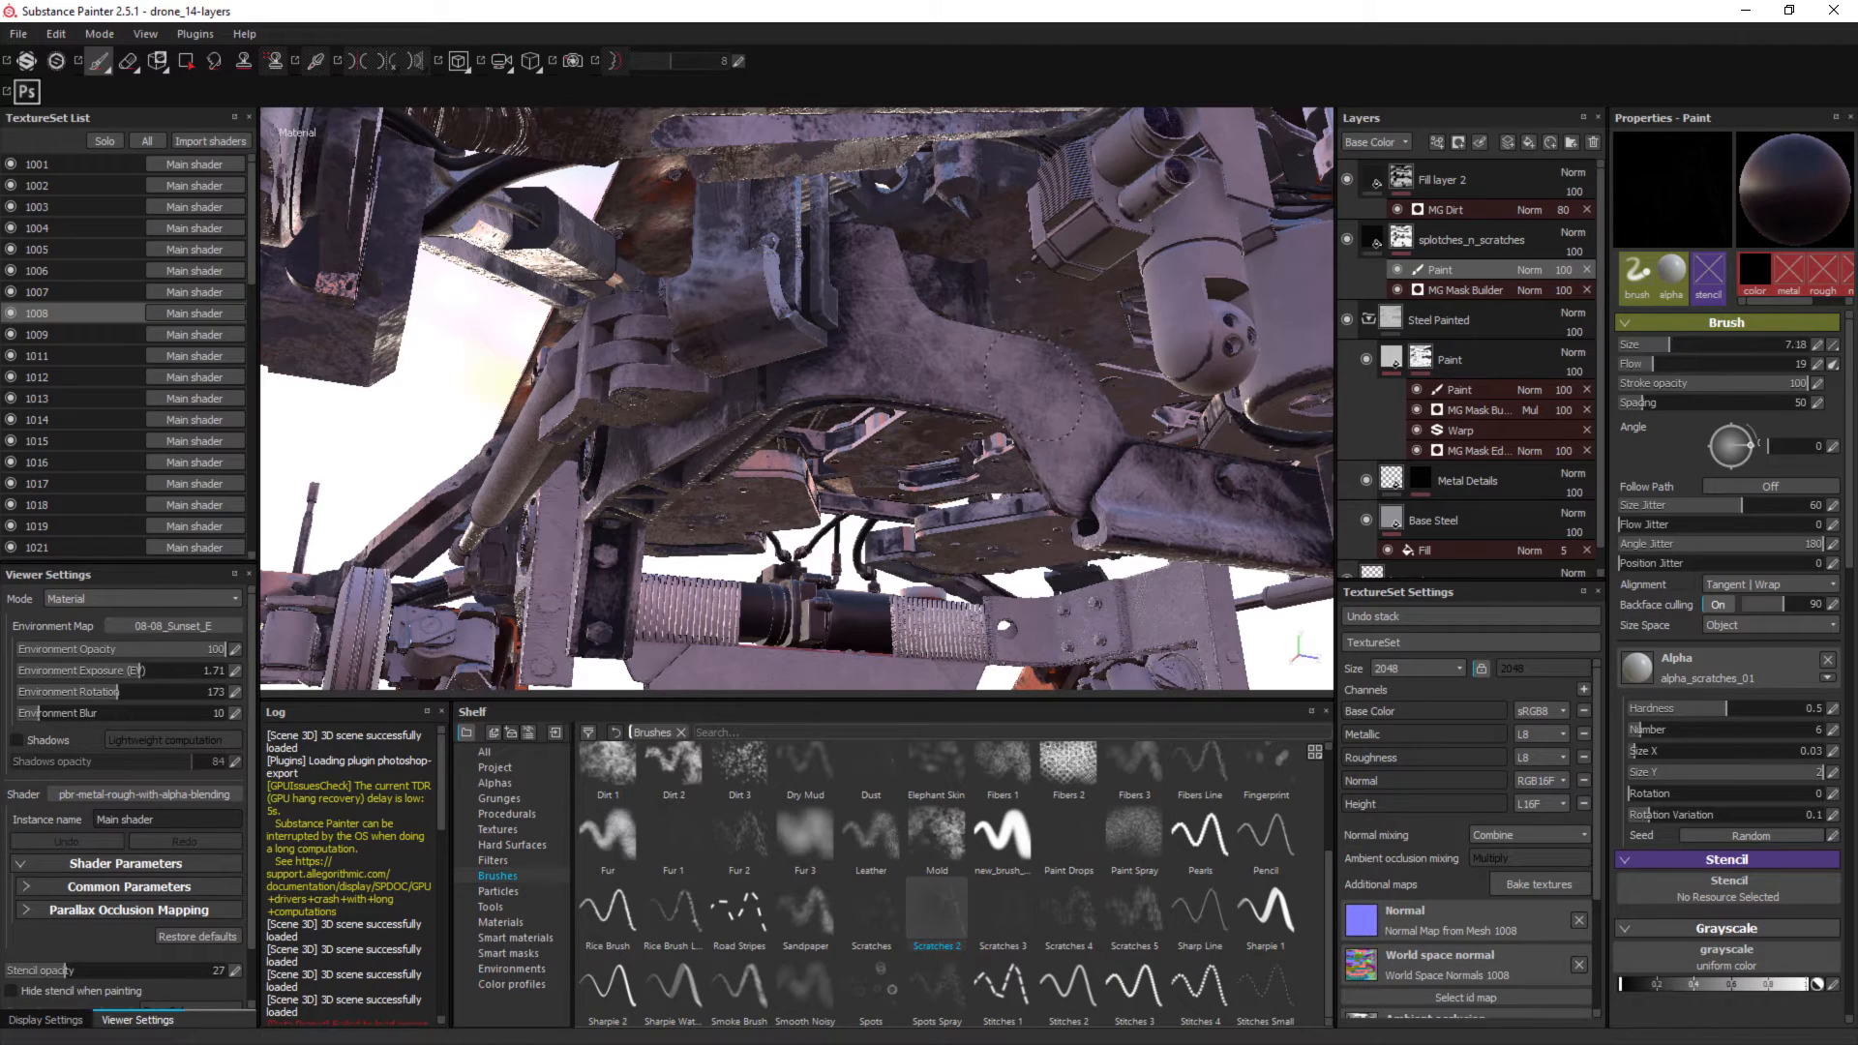
ctrl+right_drag(1034, 386, 1015, 387)
key(bracketleft)
key(alt+q)
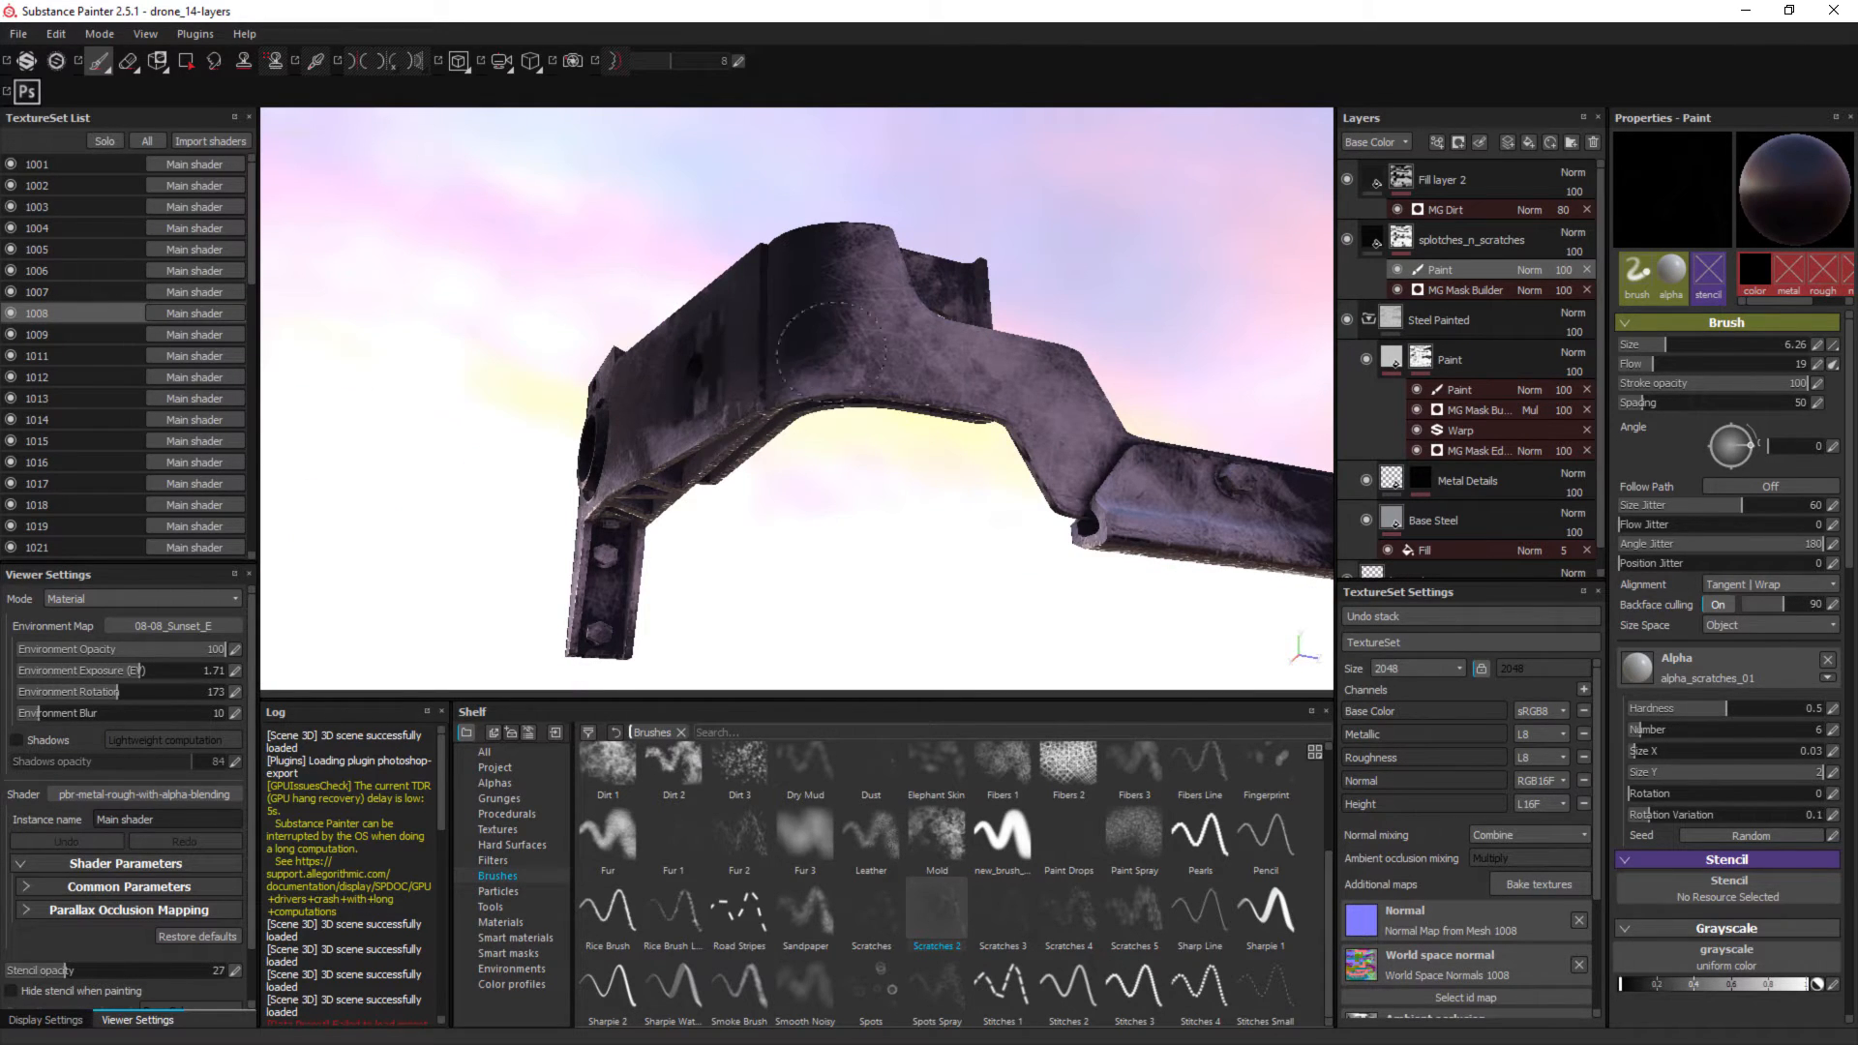
Examine the bracket's splotches and scratches from several sides, both isolated and within the full drone.
alt+drag(706, 382, 774, 300)
key(alt+q)
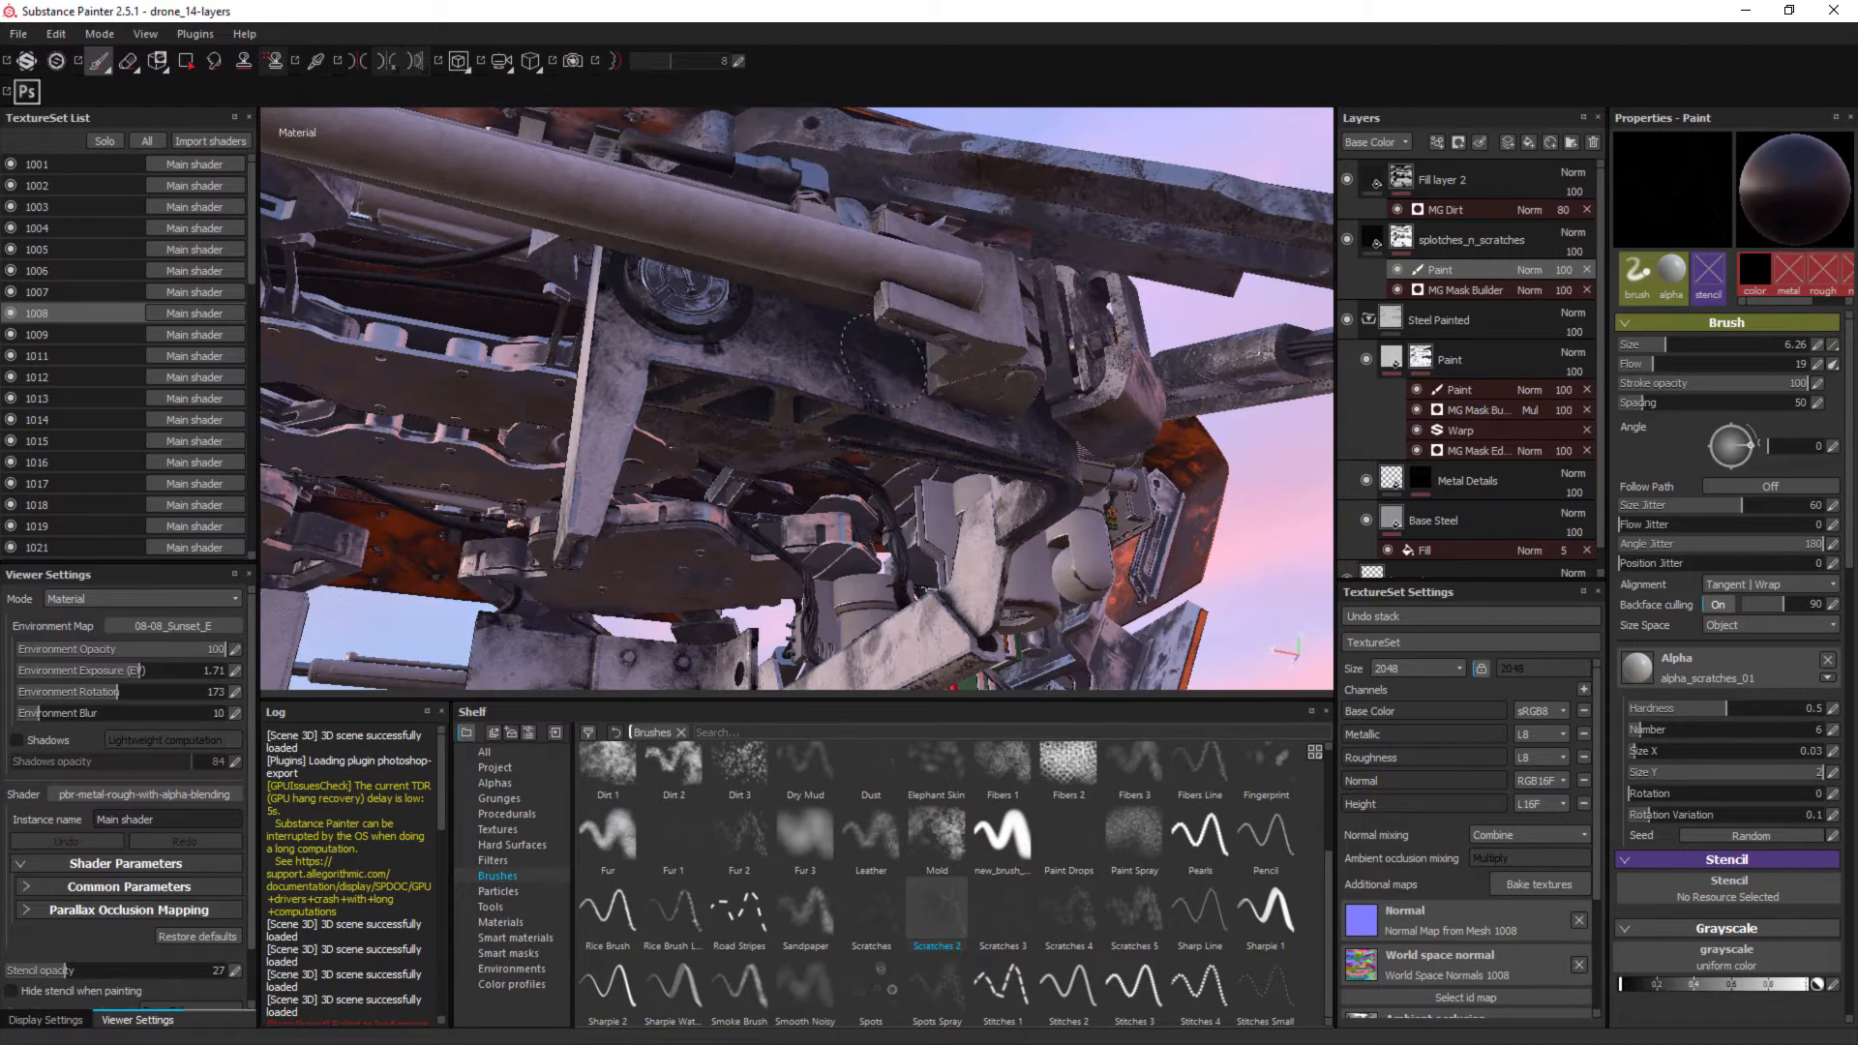
key(alt+q)
key(alt+q)
key(alt+q)
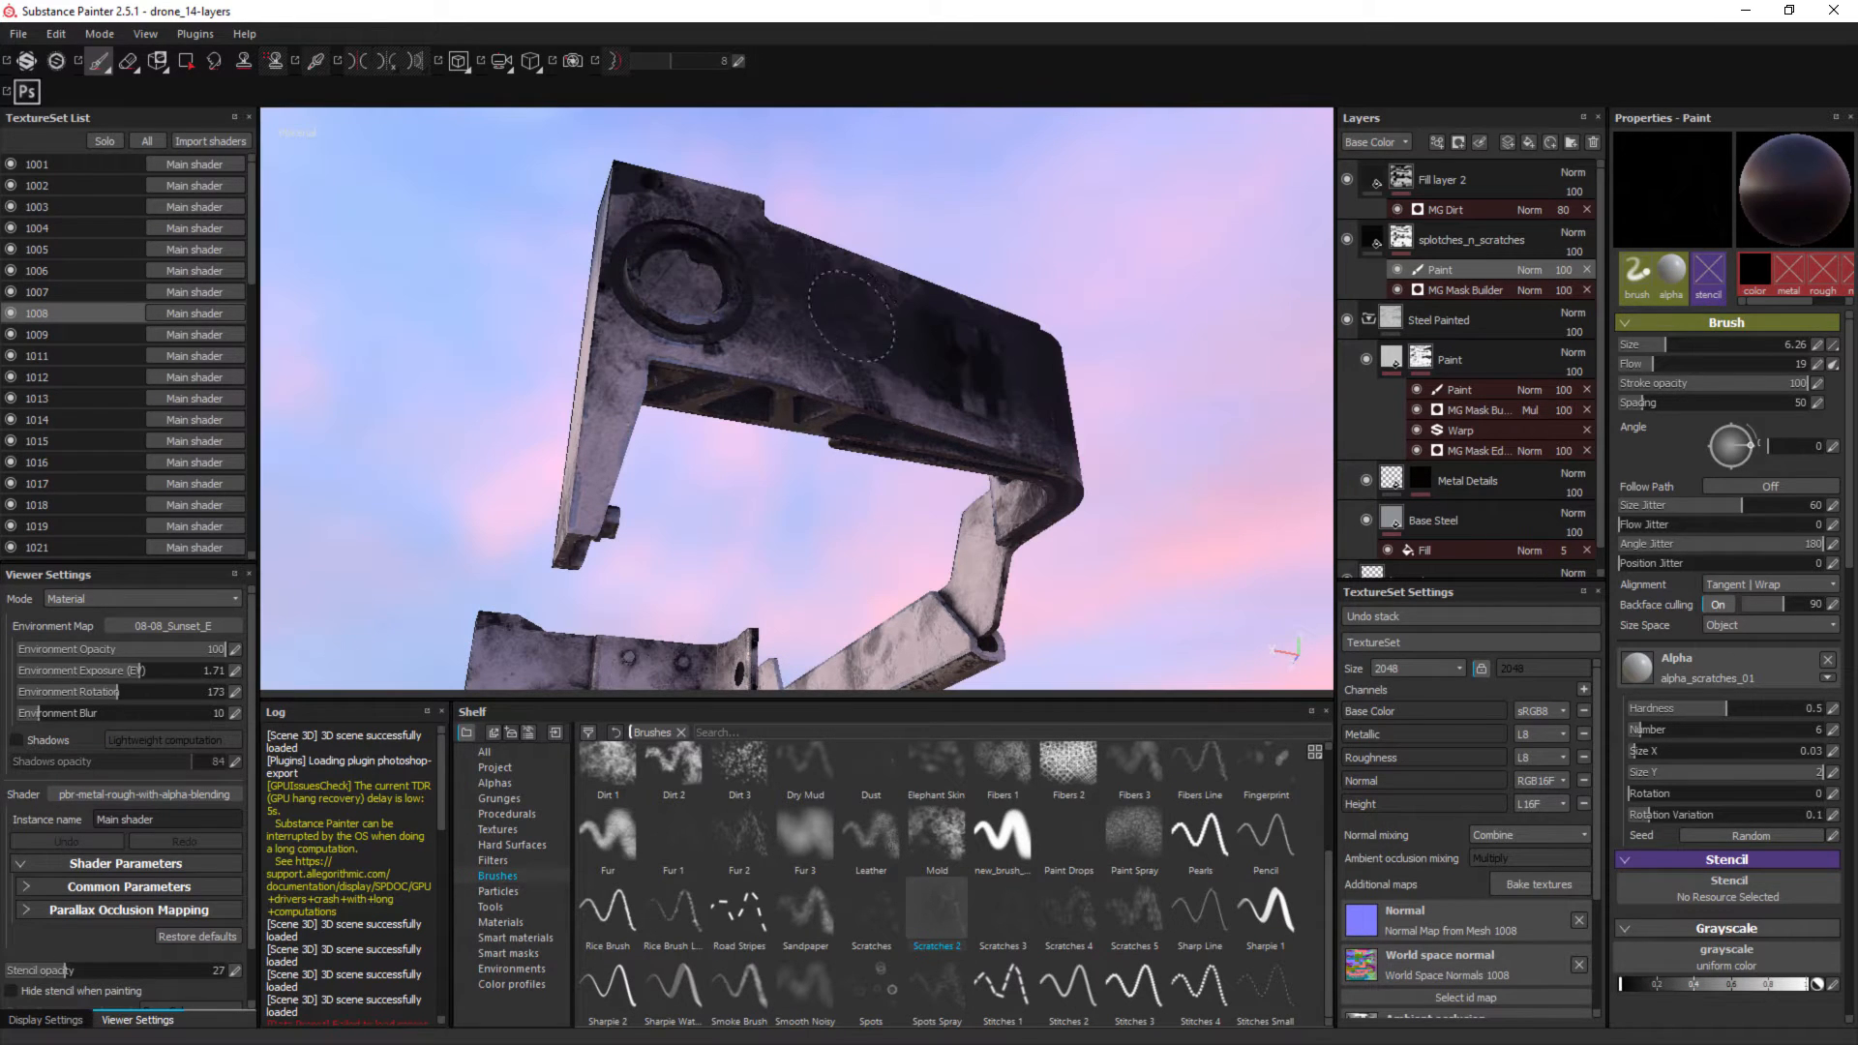
key(alt+q)
key(alt+q)
alt+drag(885, 430, 891, 171)
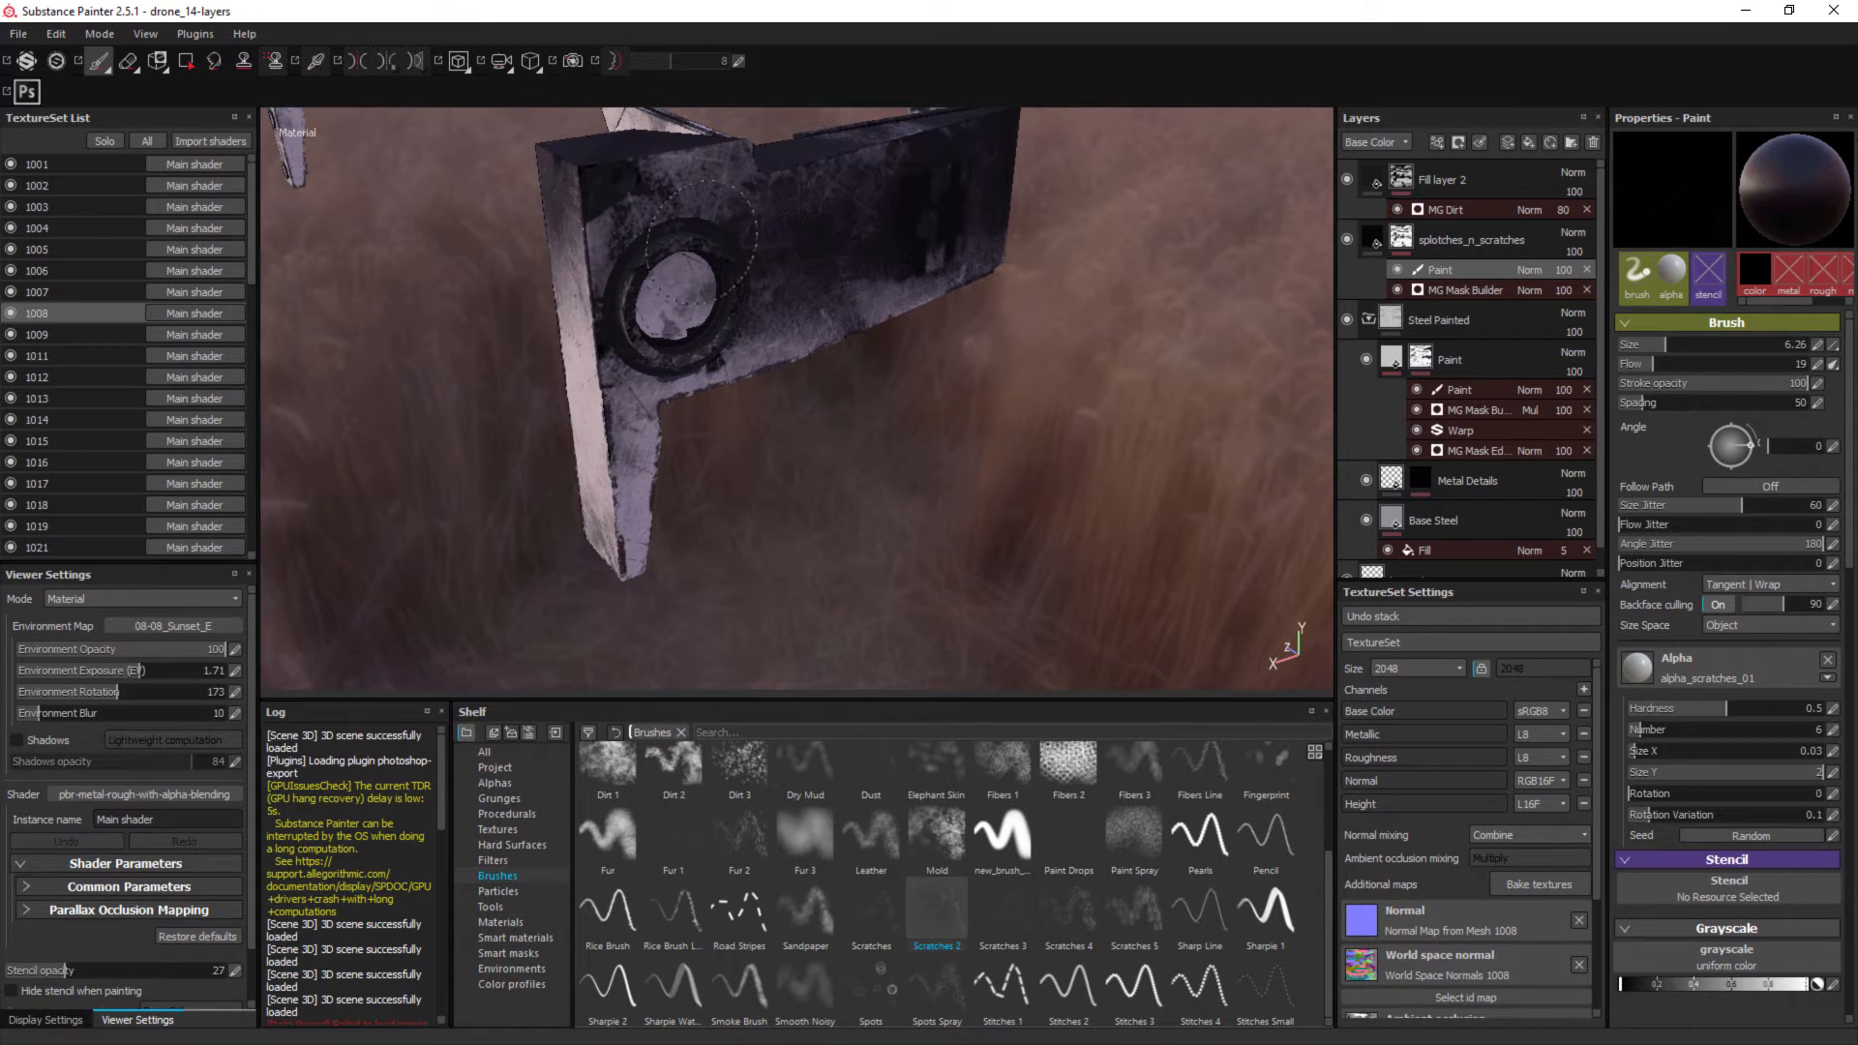
key(alt+q)
alt+drag(650, 188, 627, 161)
key(alt+q)
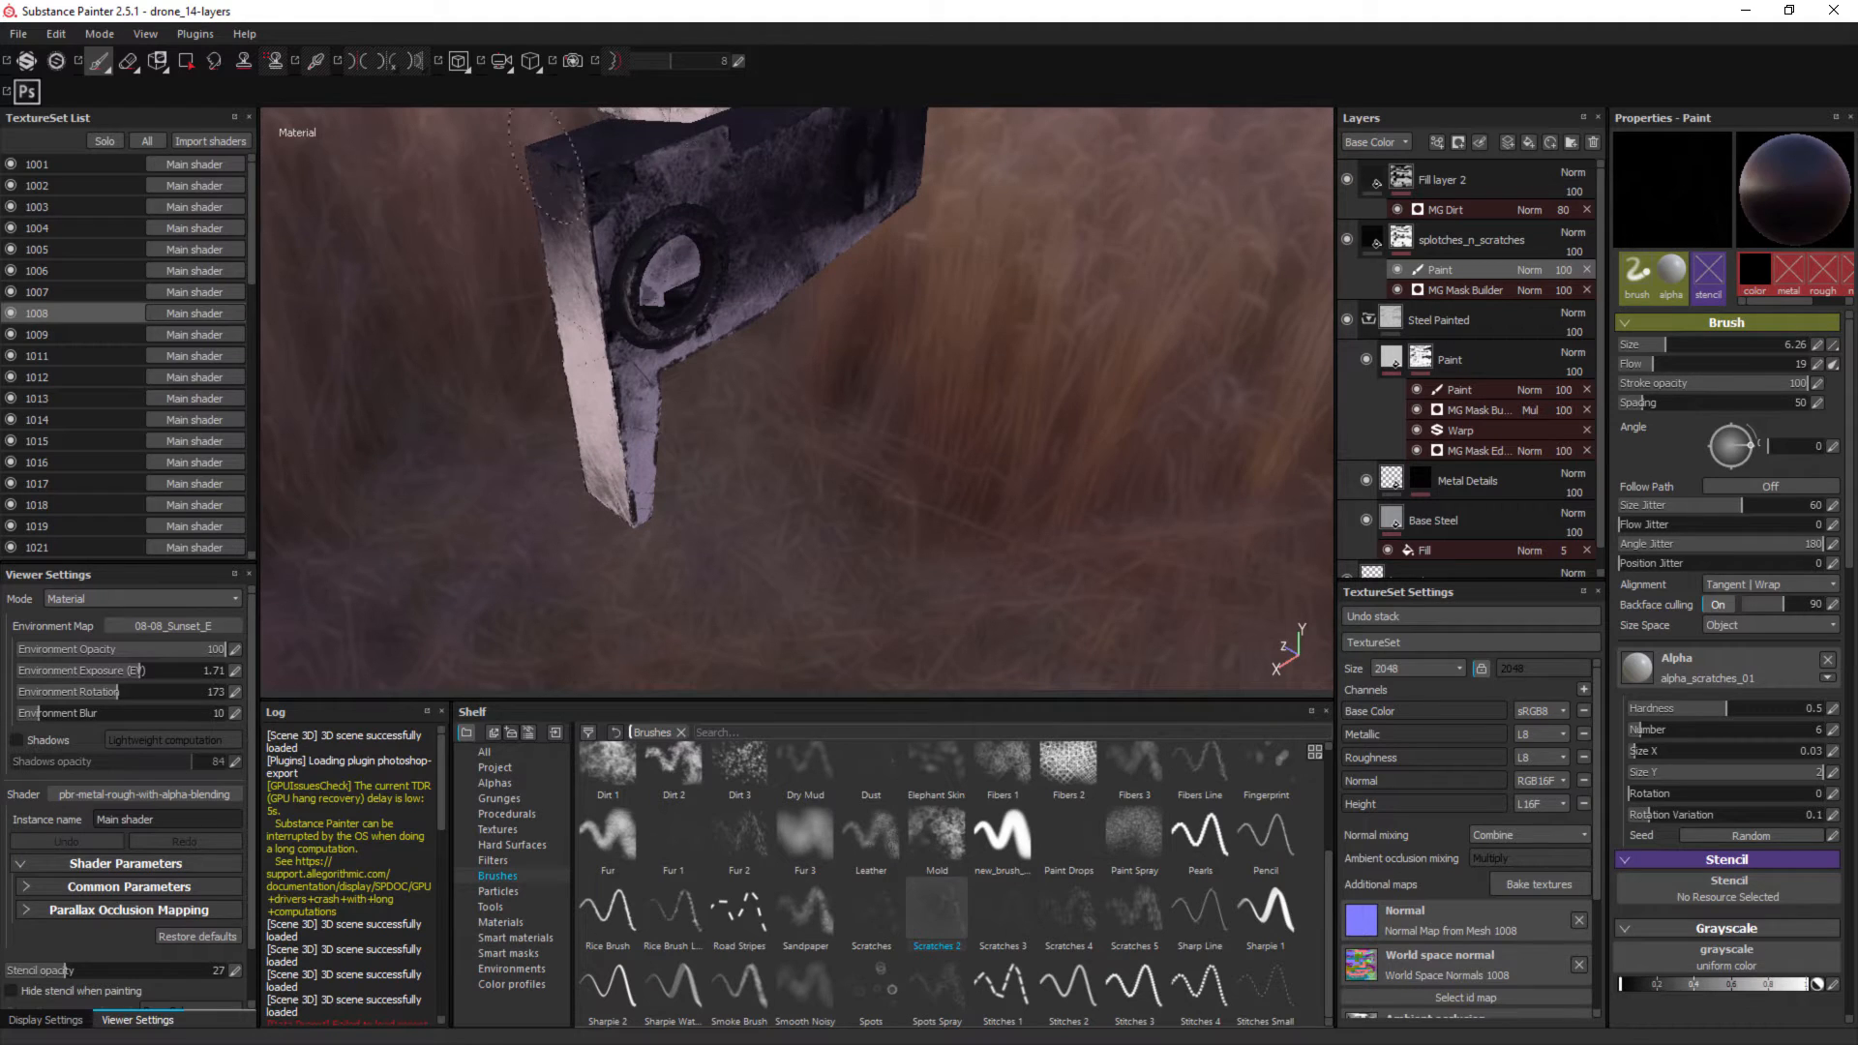
key(alt+q)
alt+middle_drag(849, 486, 890, 646)
alt+drag(890, 638, 934, 542)
alt+middle_drag(1028, 457, 1034, 476)
alt+drag(1034, 476, 1016, 416)
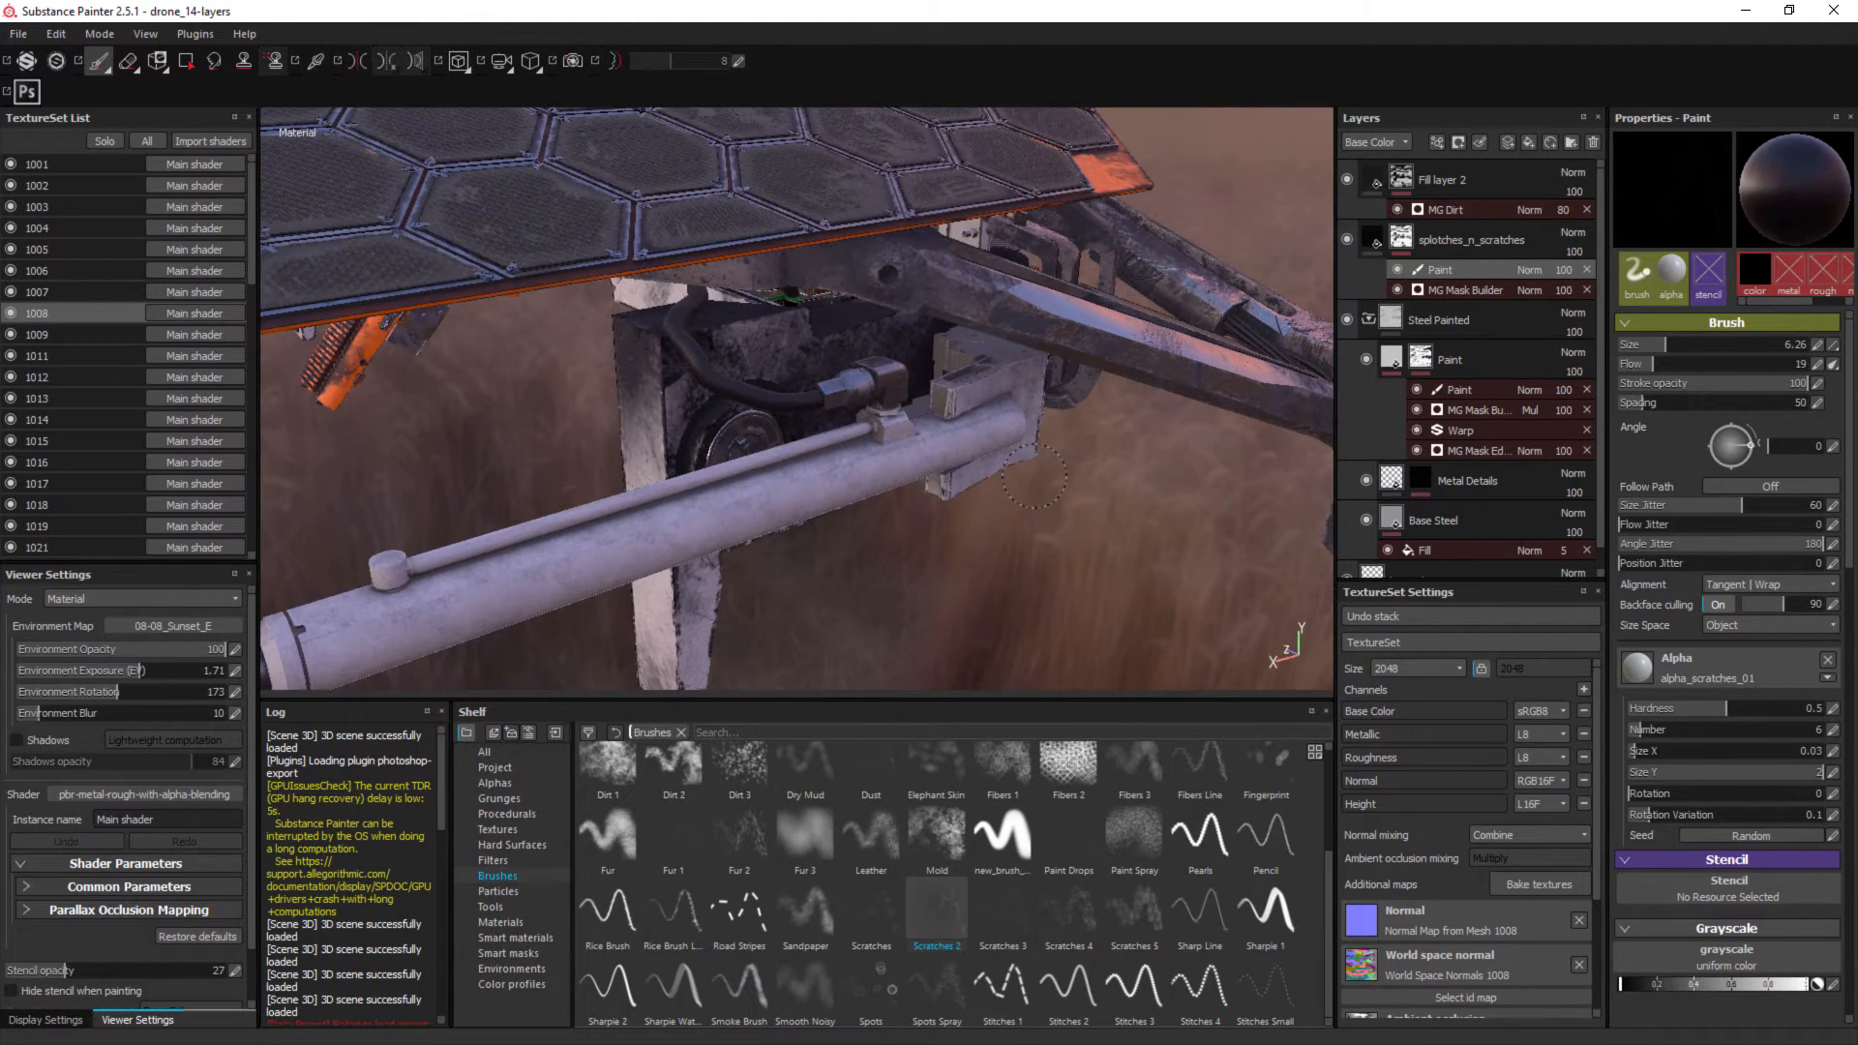
Set the scratch brush flow to 60 and paint a short stroke on the underside bracket in the splotches_n_scratches mask.
alt+drag(678, 348, 660, 447)
drag(1652, 364, 1685, 363)
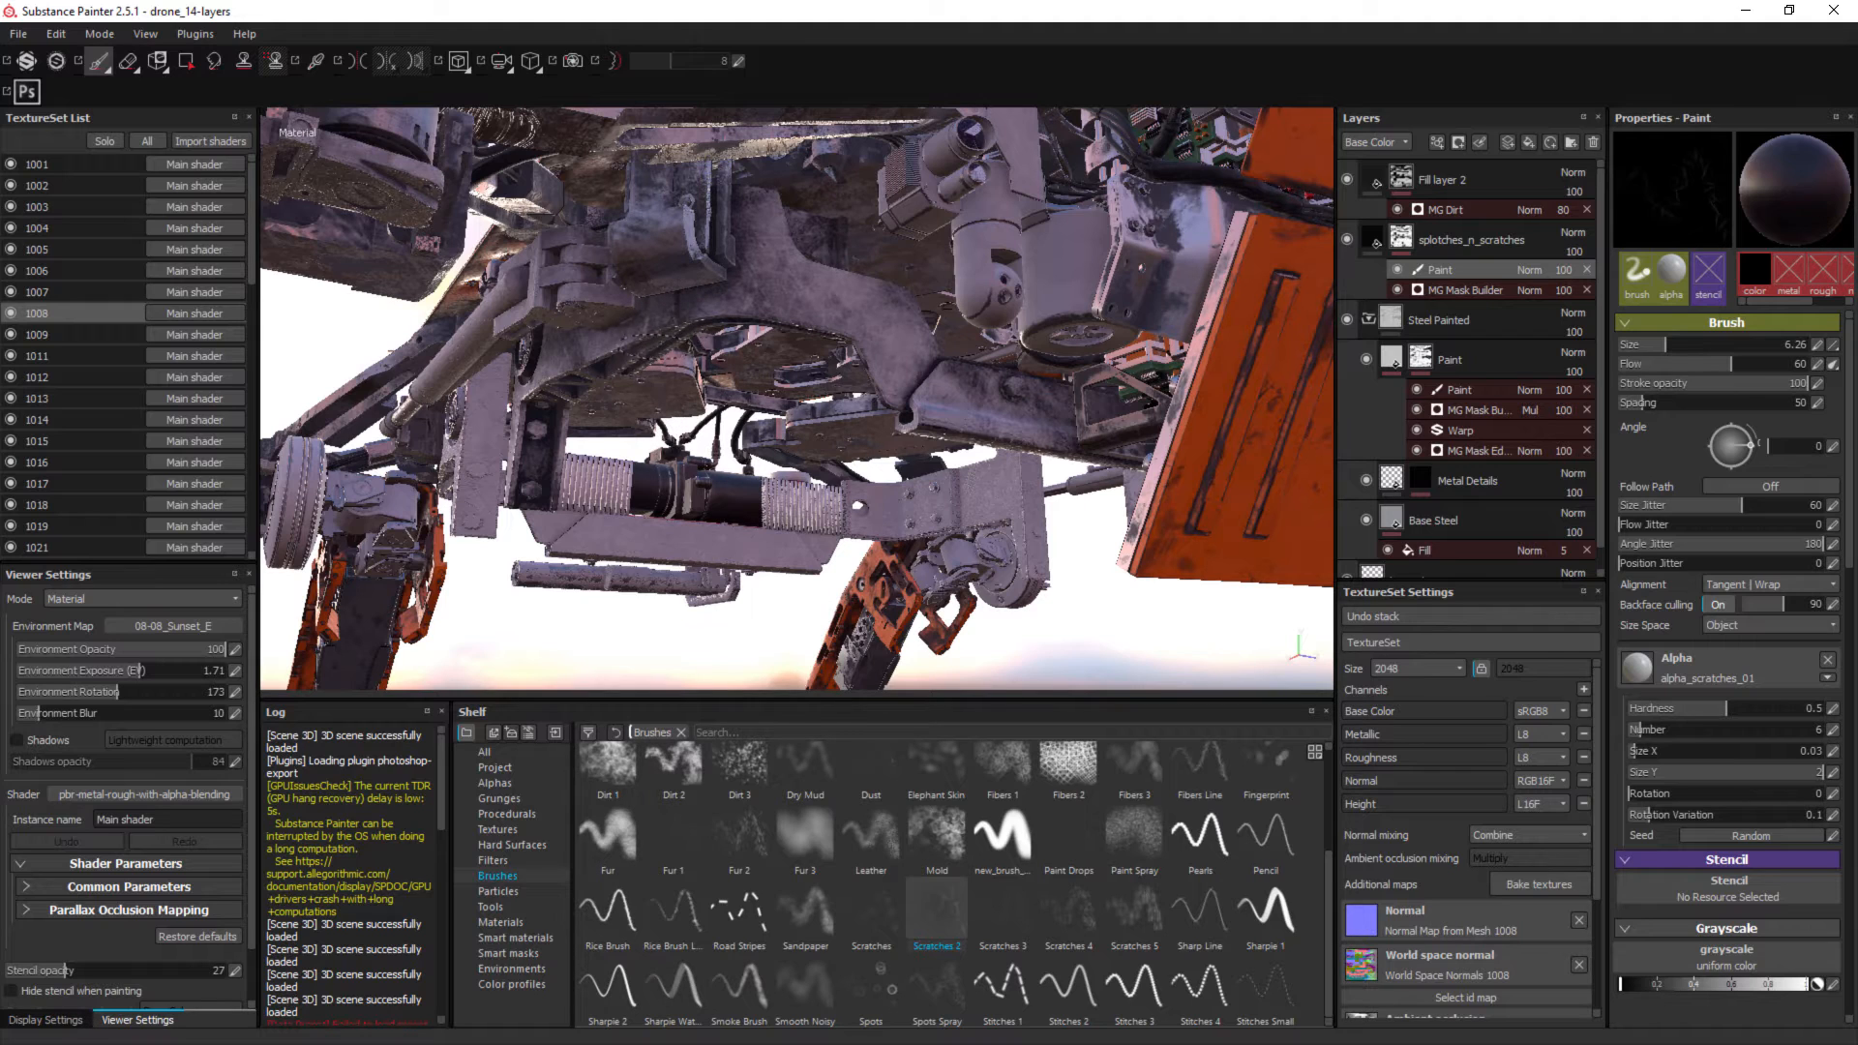
drag(650, 375, 653, 346)
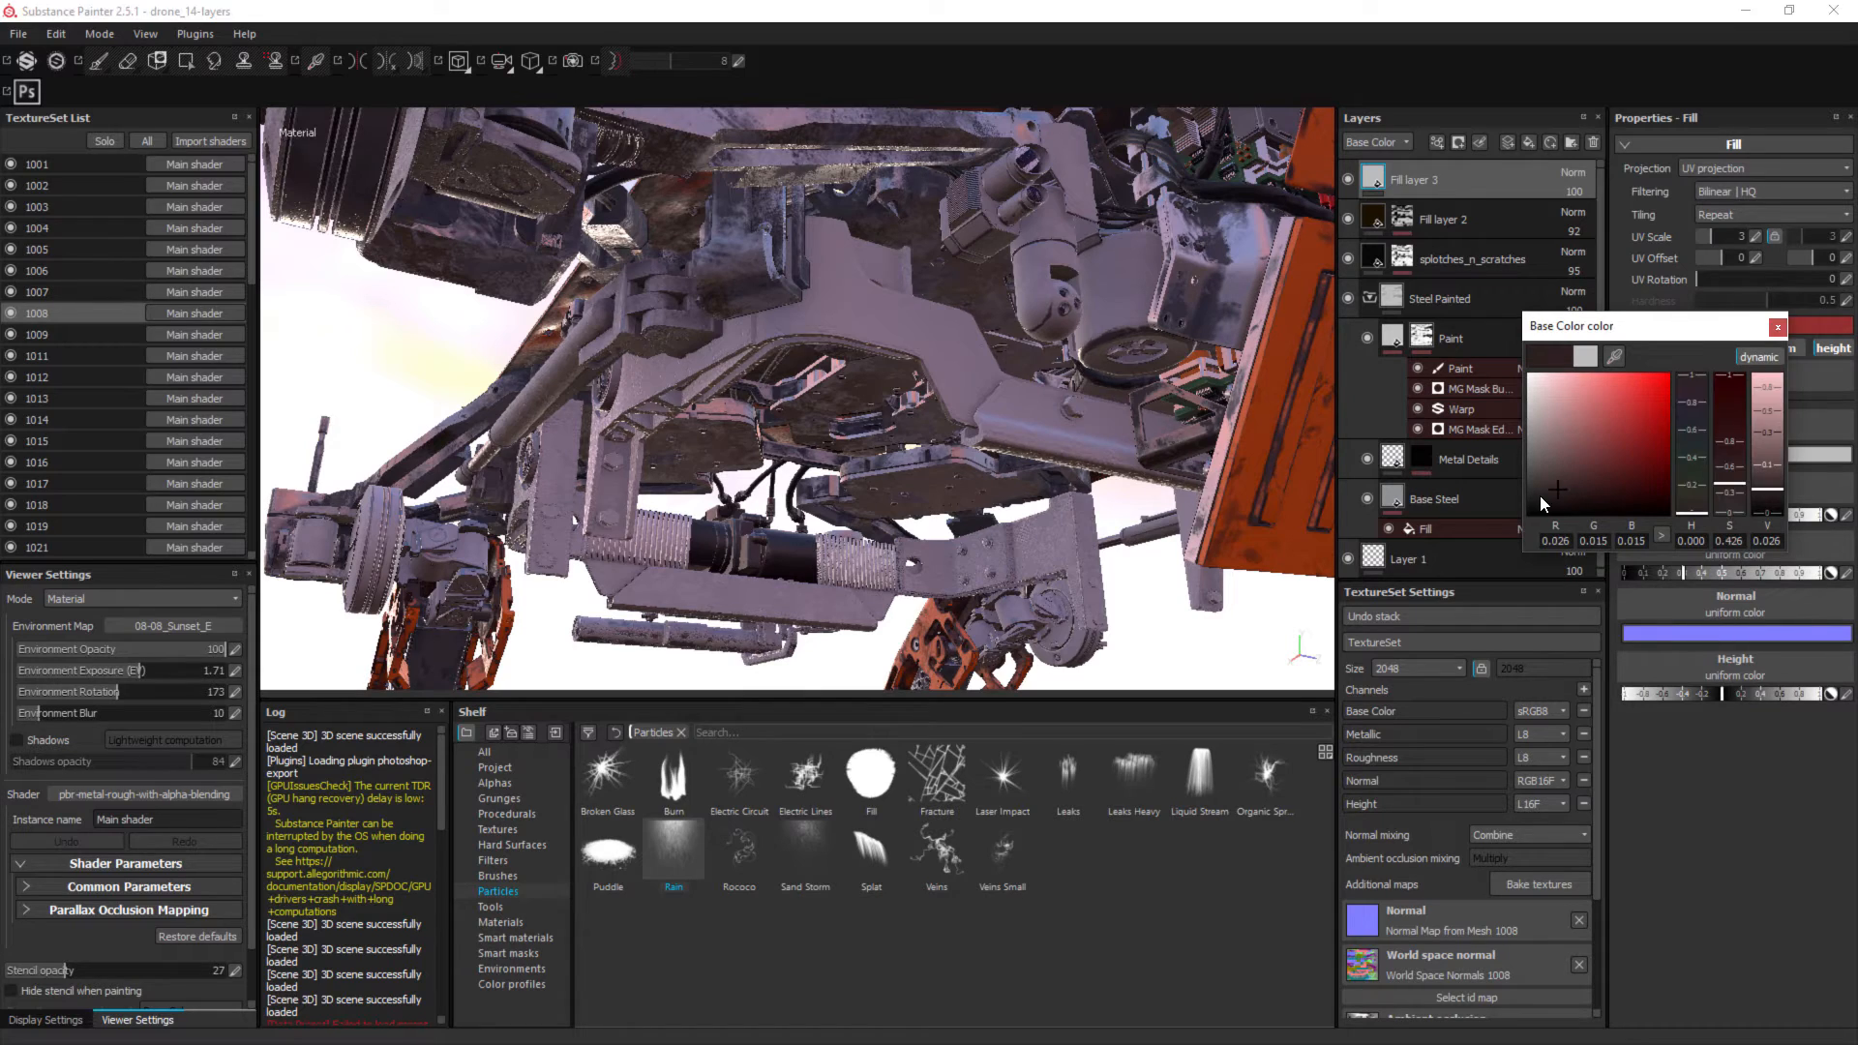
Darken Fill layer 3's base color to 0.007 in R, G and B, turn off metal and toggle its other material channels.
drag(1541, 496, 1523, 503)
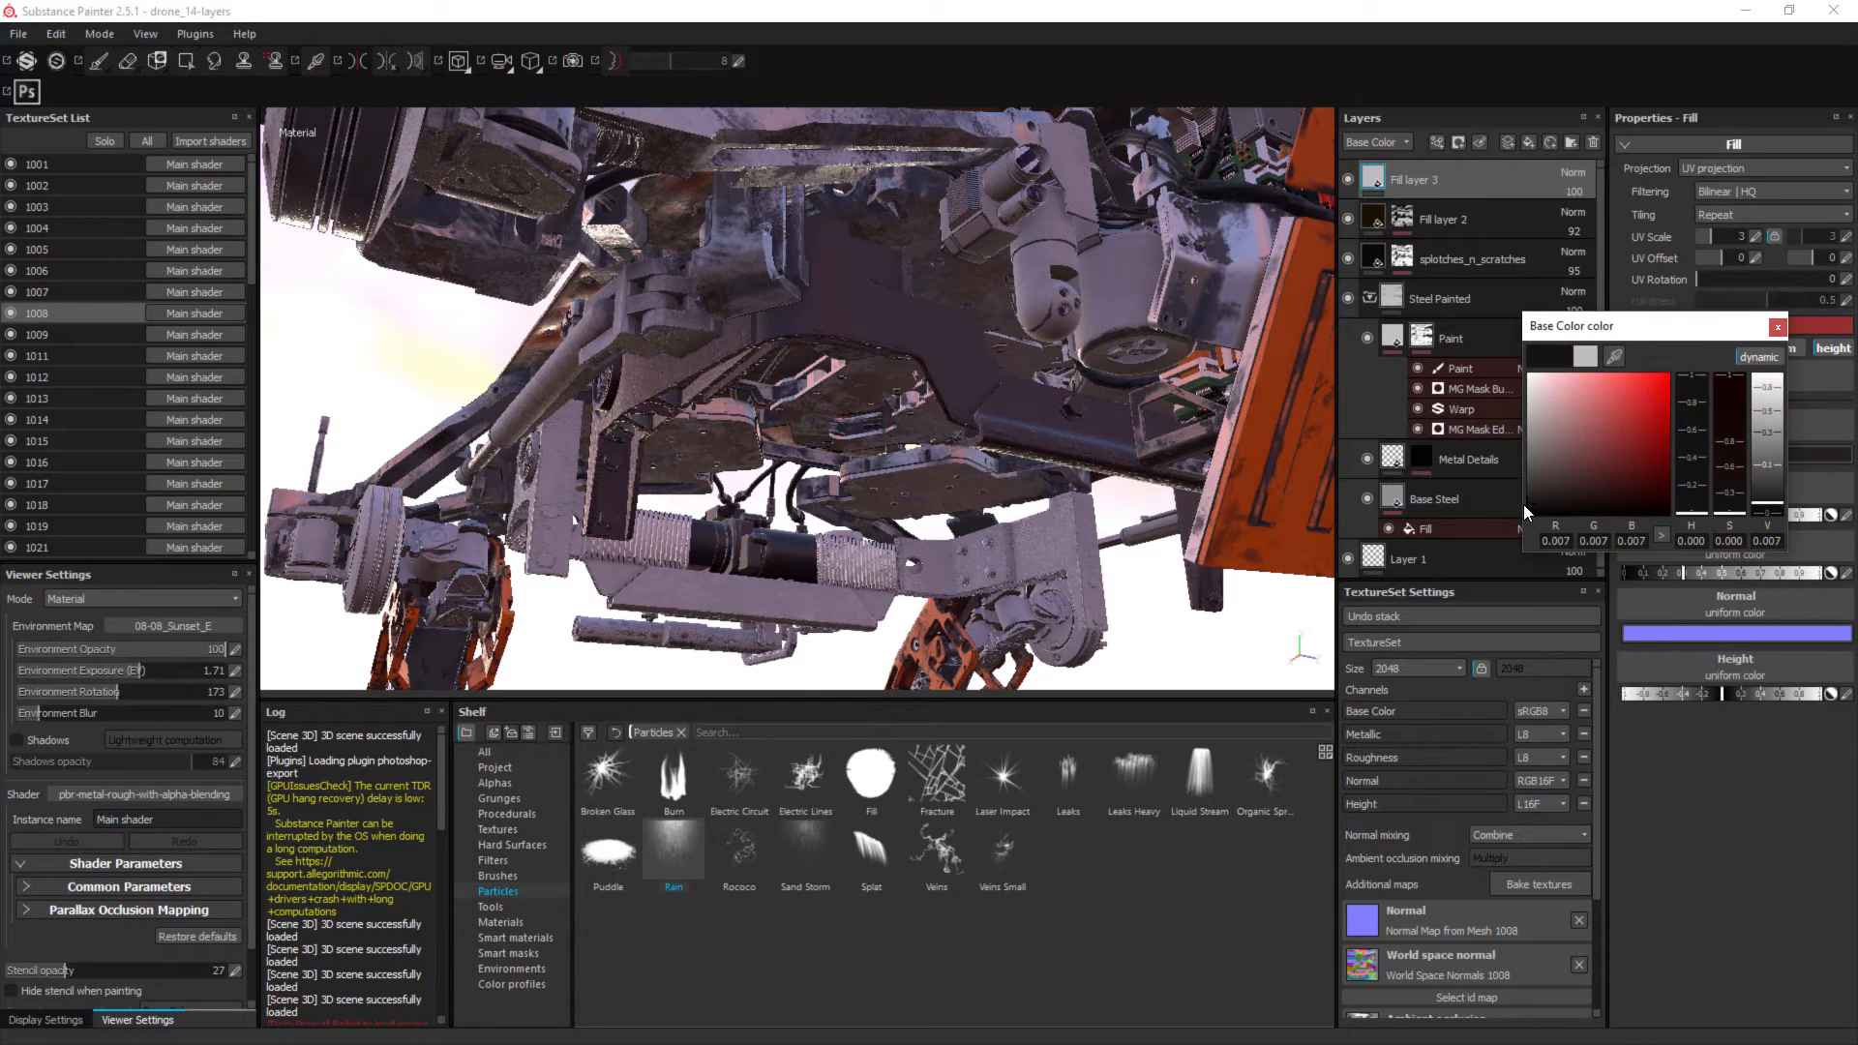
click(1777, 326)
click(1686, 350)
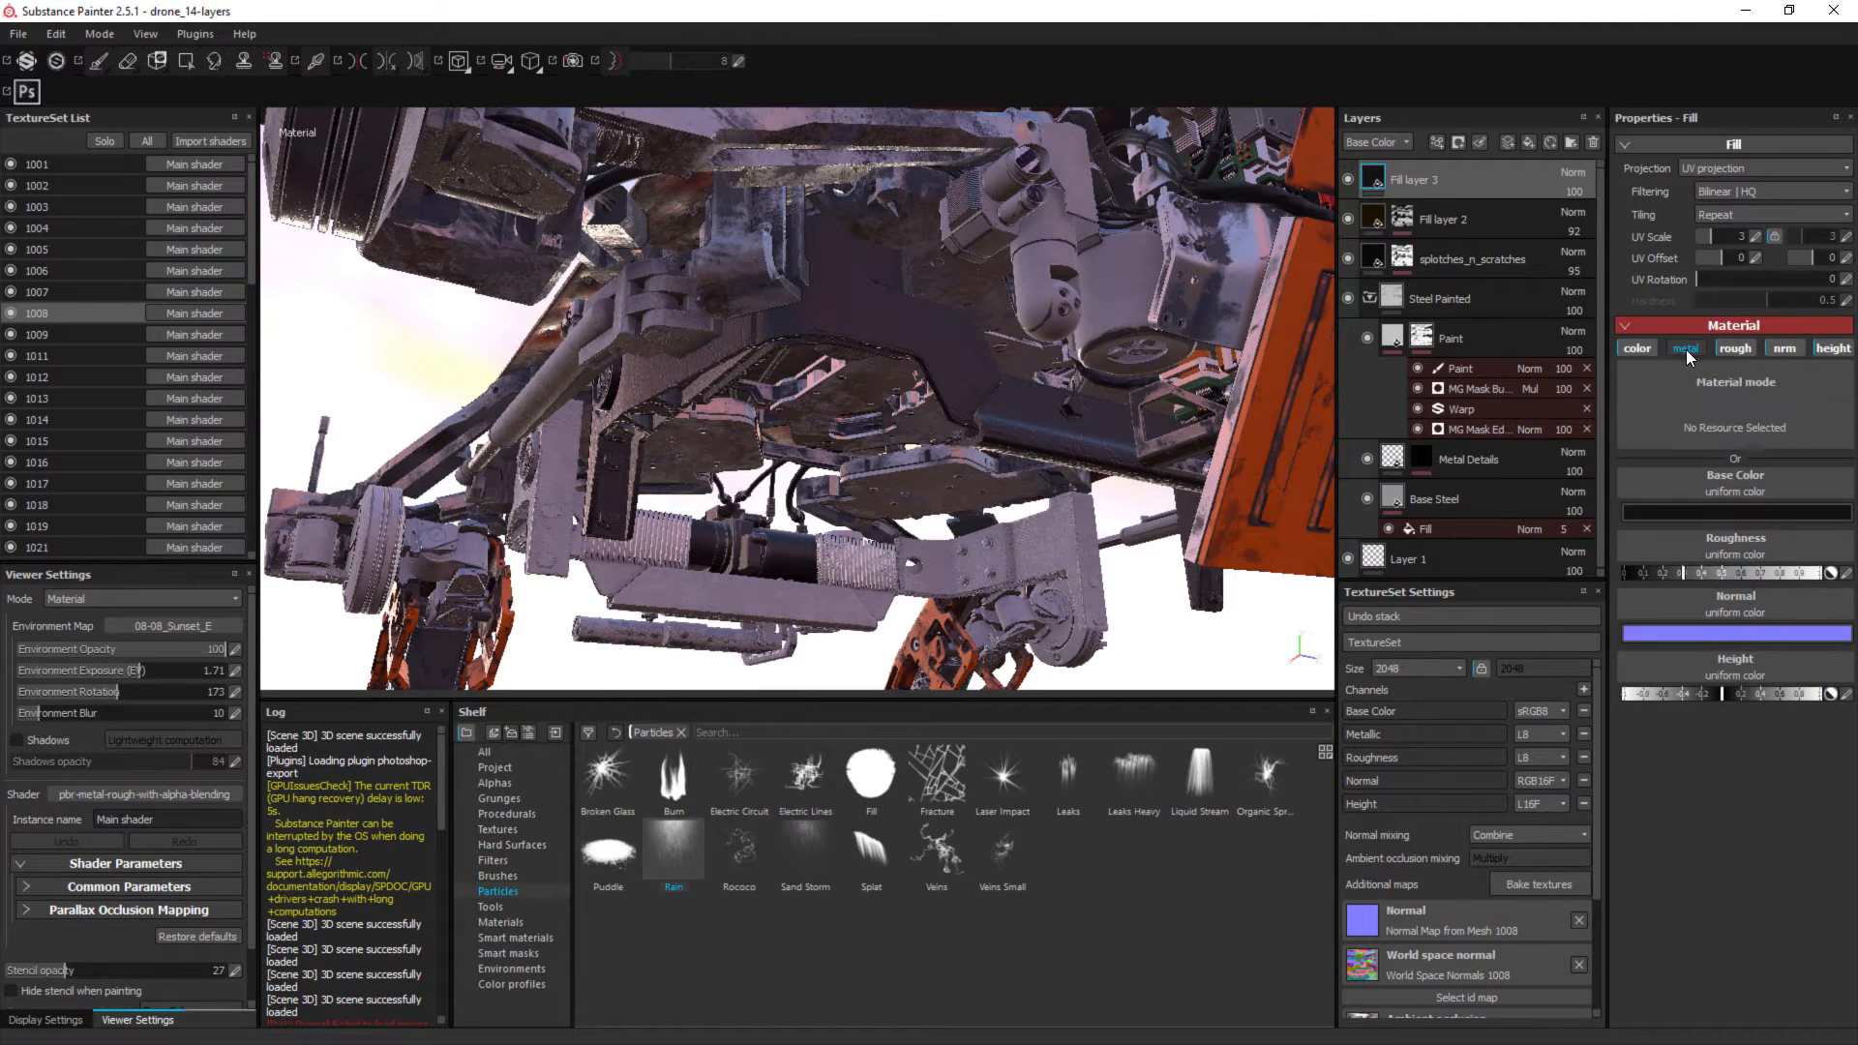
click(1784, 348)
click(1735, 349)
click(1832, 349)
click(1637, 348)
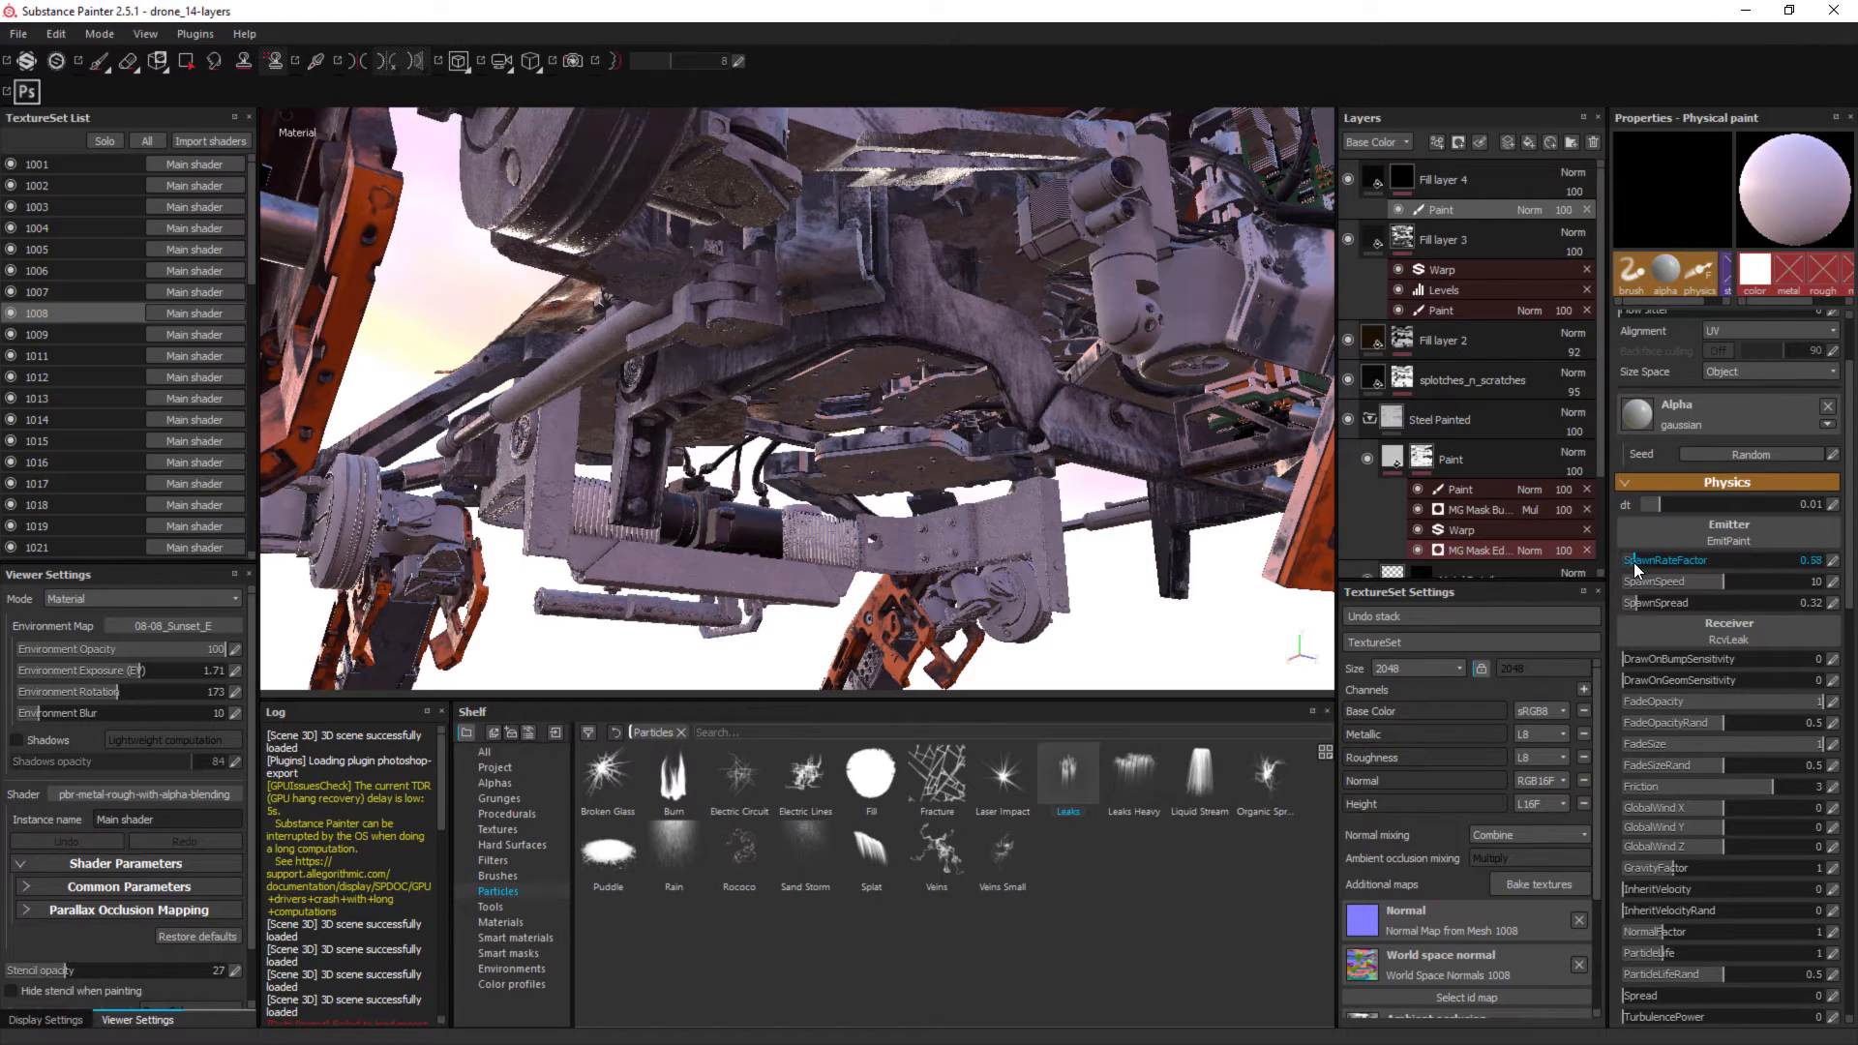
Paint leaks on the bracket in the Fill layer 4 mask with the Leaks particle brush at a SpawnRateFactor of 0.58.
drag(1634, 563, 1629, 563)
mouse_move(916, 344)
mouse_down()
mouse_move(979, 324)
mouse_move(956, 281)
mouse_up()
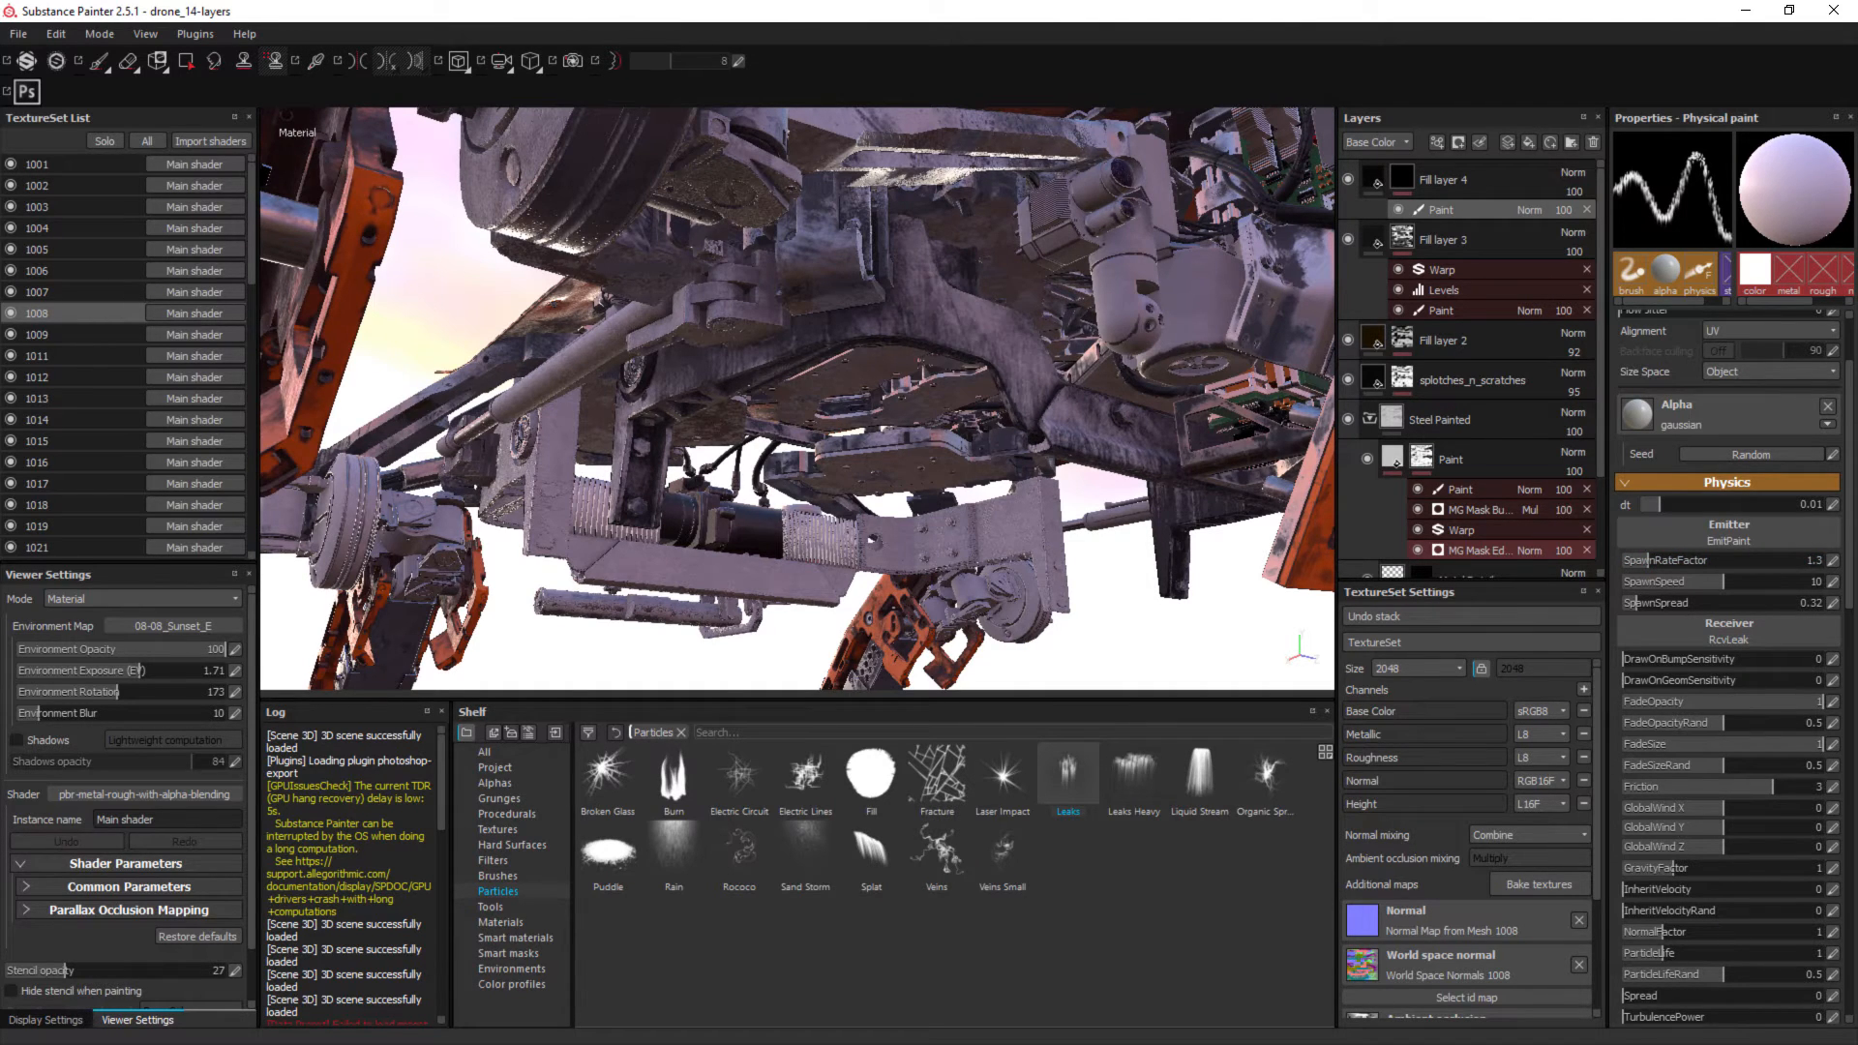
drag(1648, 561, 1634, 561)
drag(931, 276, 1014, 351)
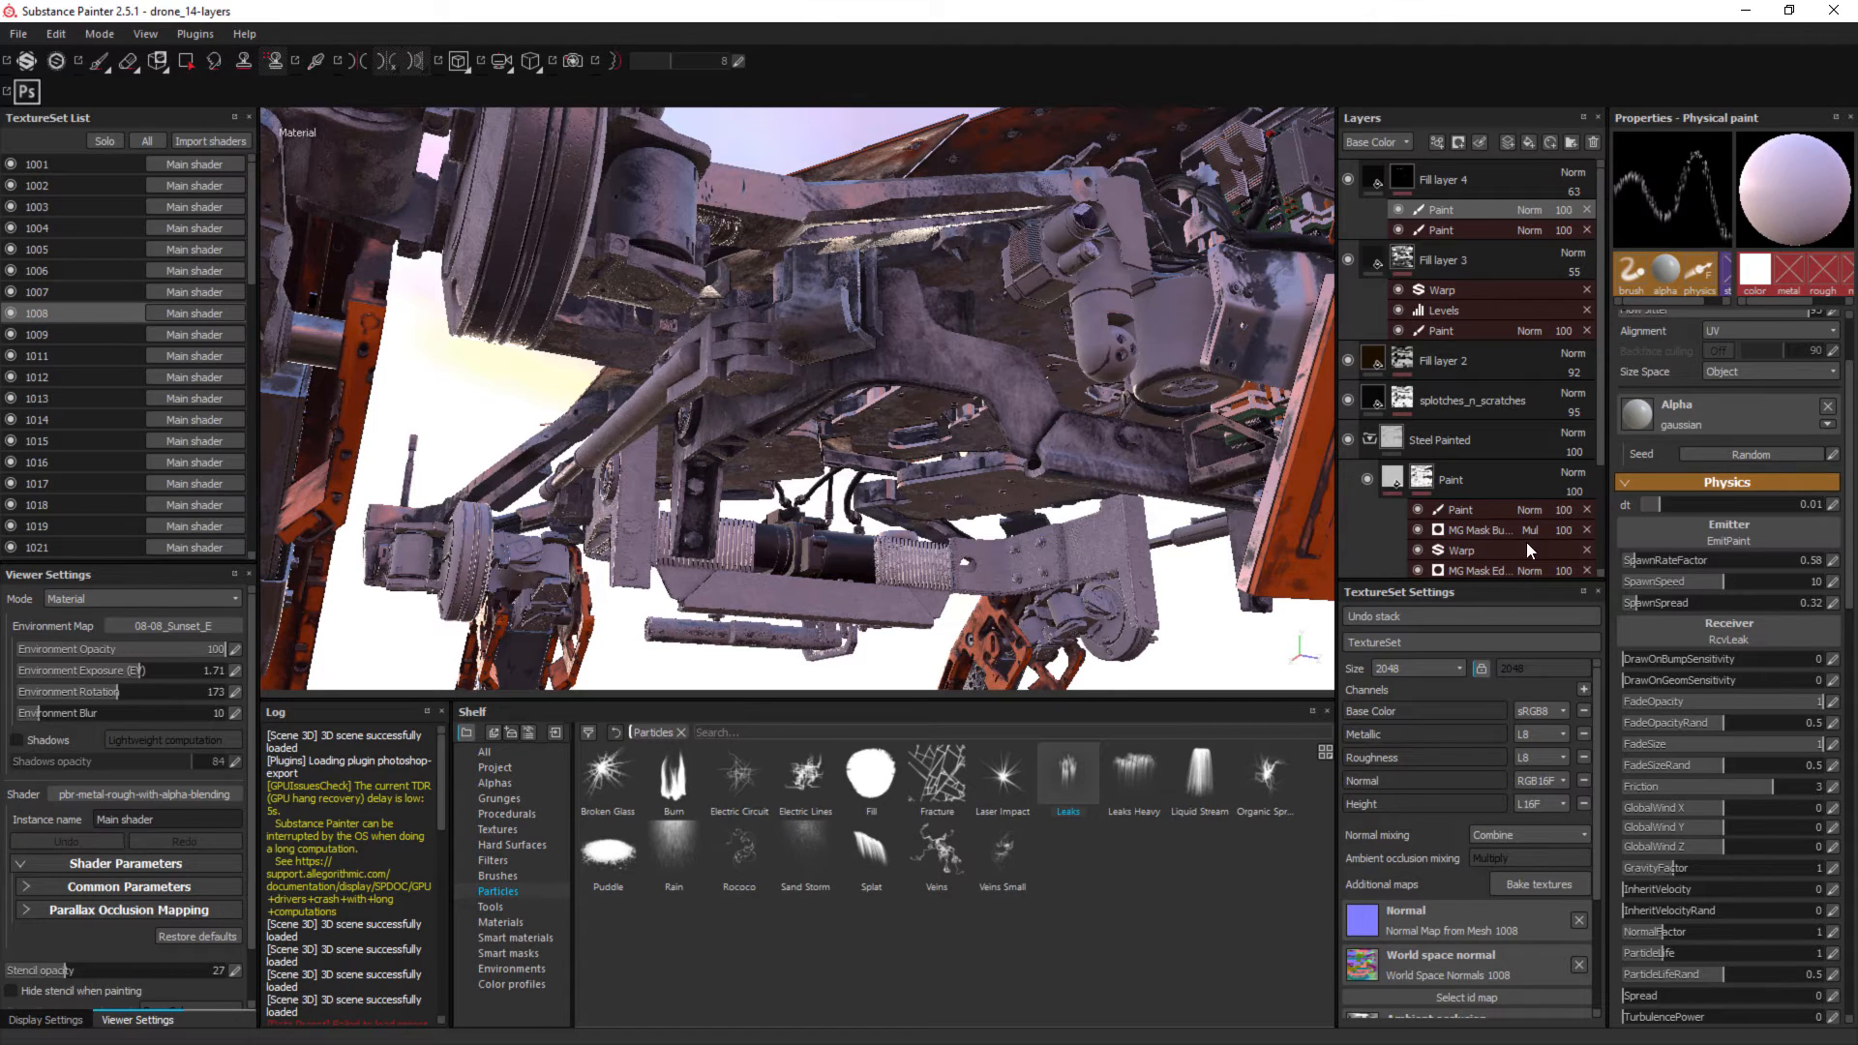
Choose the Dirt 3 brush for painting Fill layer 3's mask and raise that layer's opacity to 81.
click(509, 874)
click(739, 779)
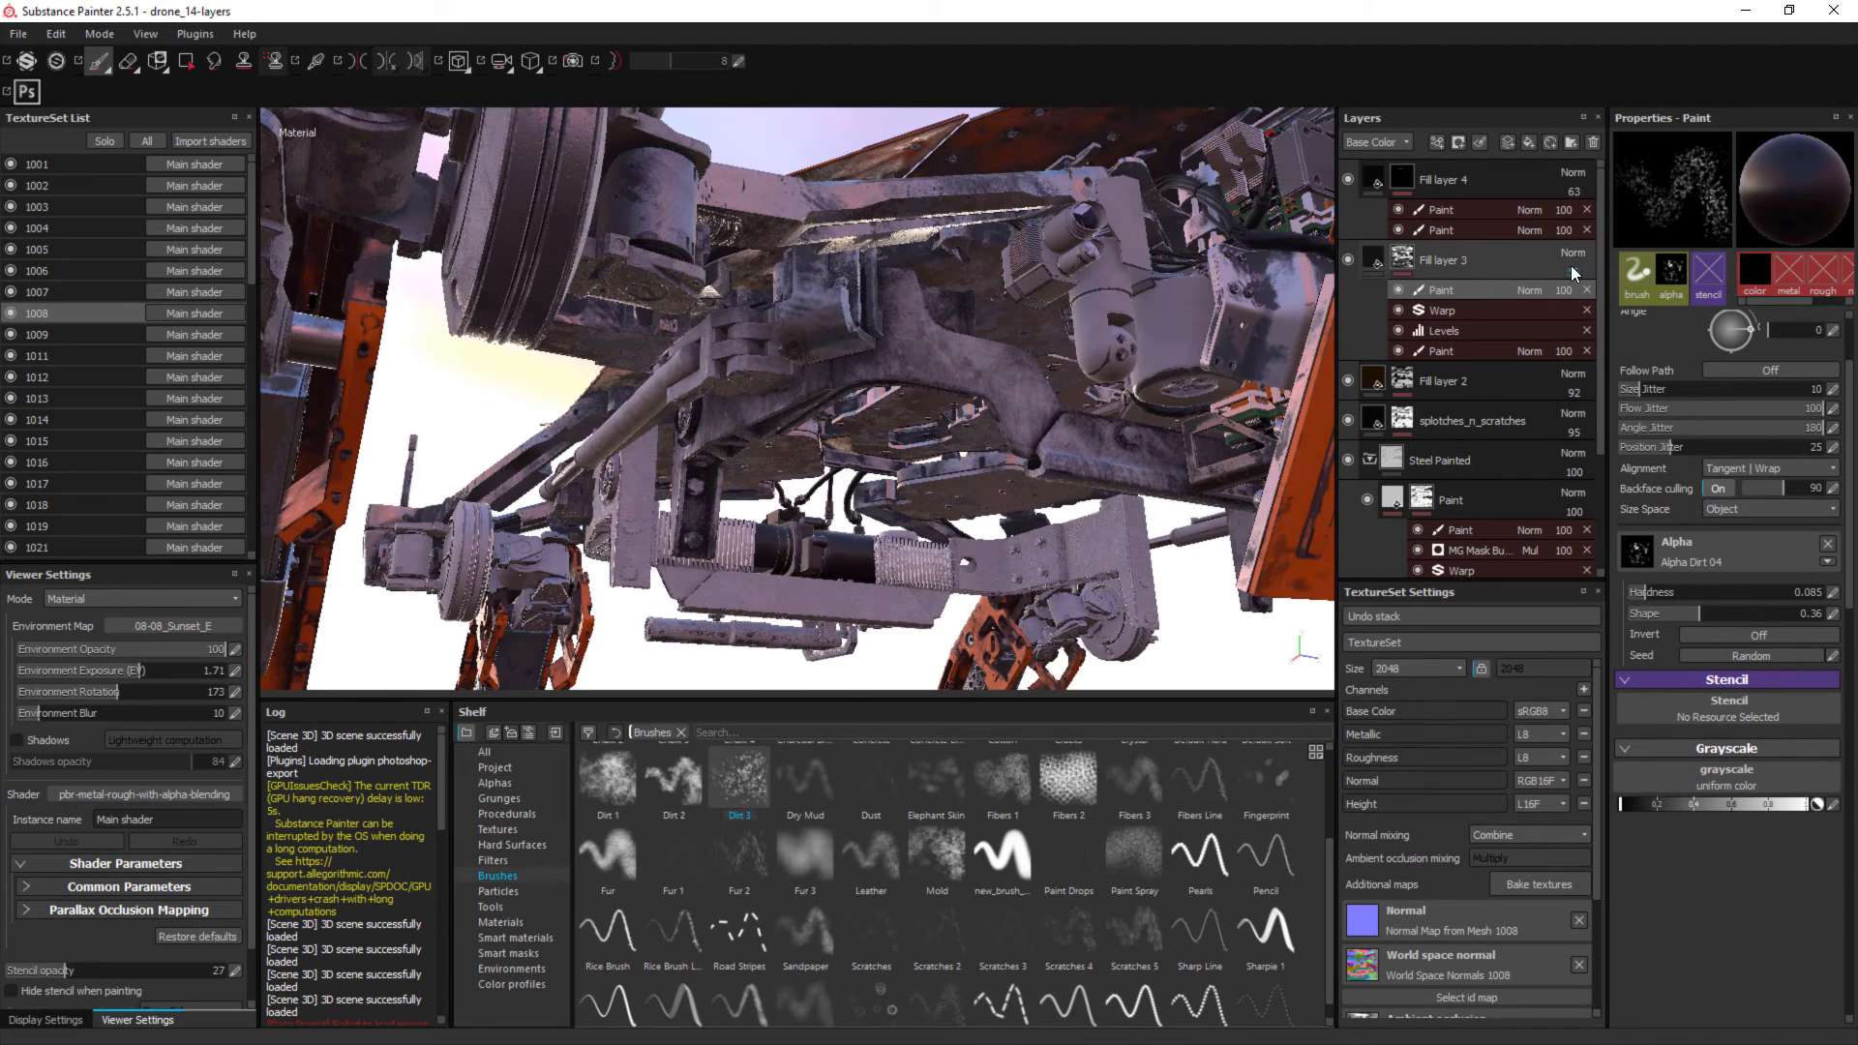
click(1571, 268)
mouse_move(1593, 290)
mouse_down()
mouse_move(1643, 293)
mouse_move(1608, 293)
mouse_up()
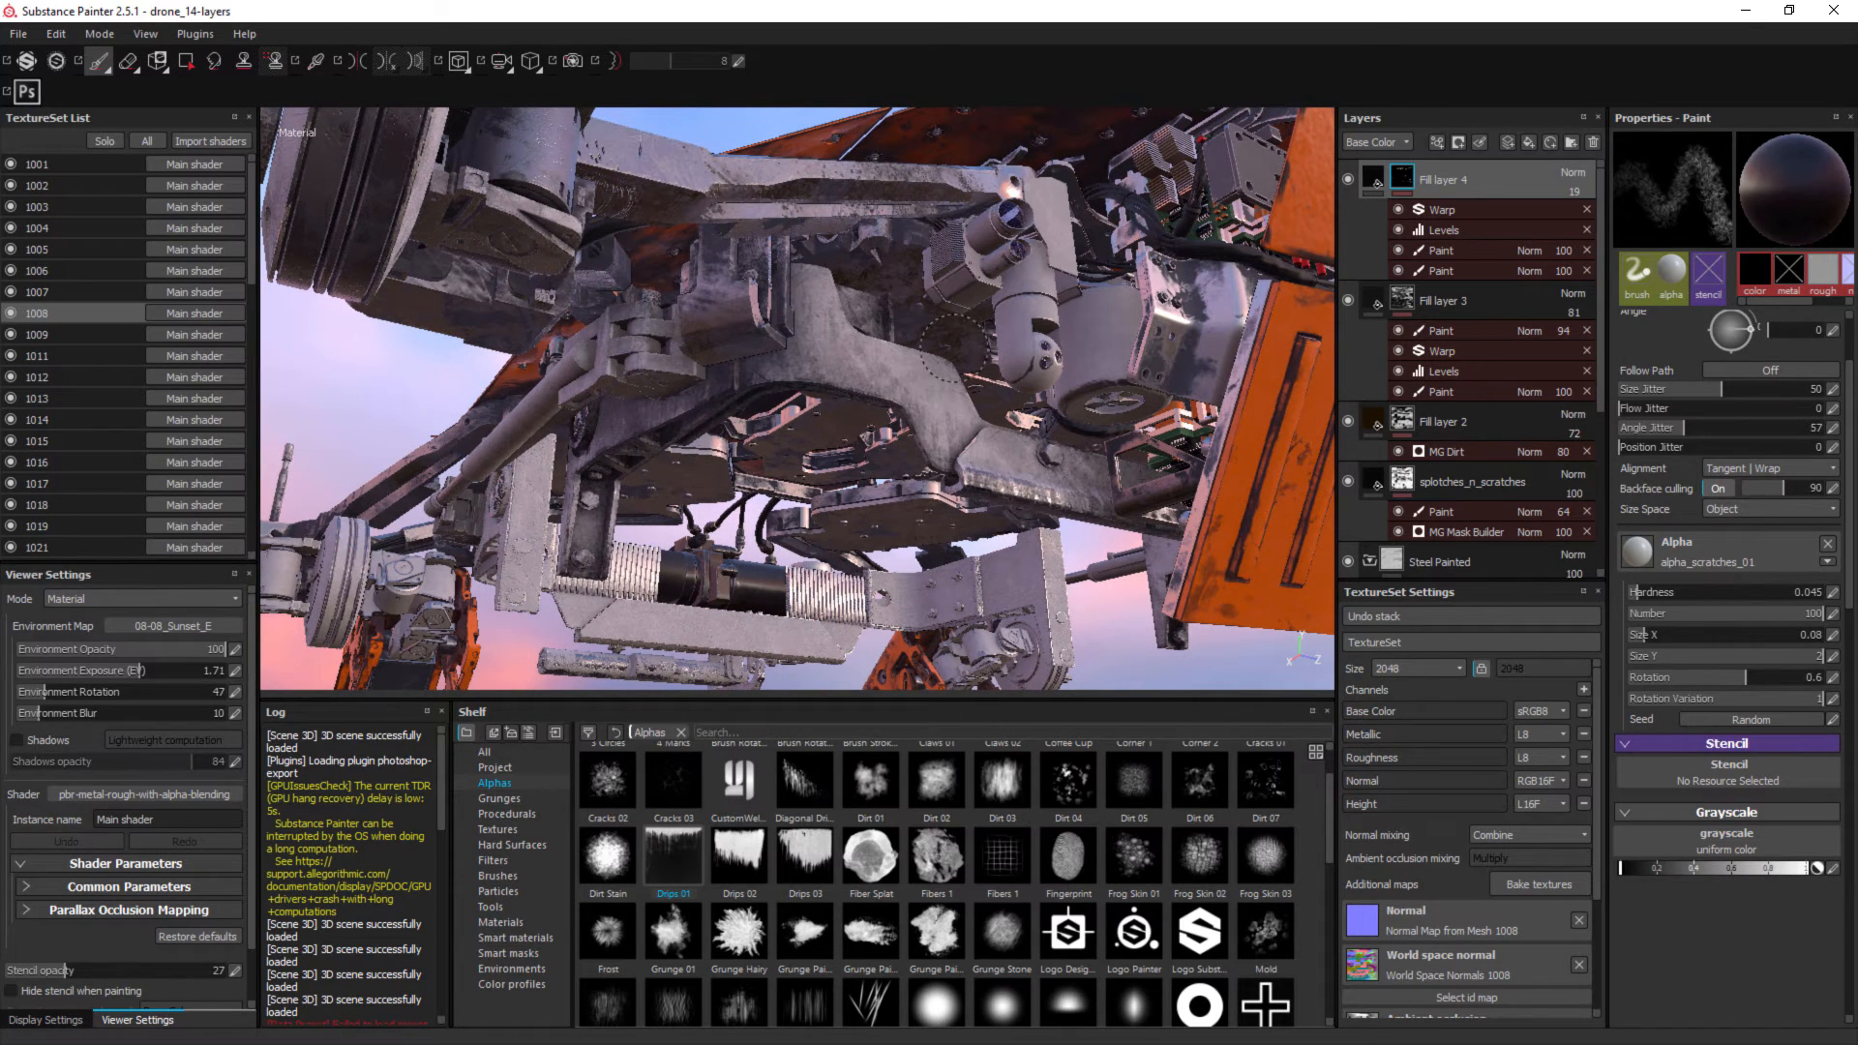
Rotate the environment lighting and isolate the bracket of texture set 1008 to inspect its surface wear.
shift+right_drag(958, 343, 1135, 354)
key(alt+q)
alt+drag(1135, 355, 1070, 472)
alt+middle_drag(1070, 473, 775, 384)
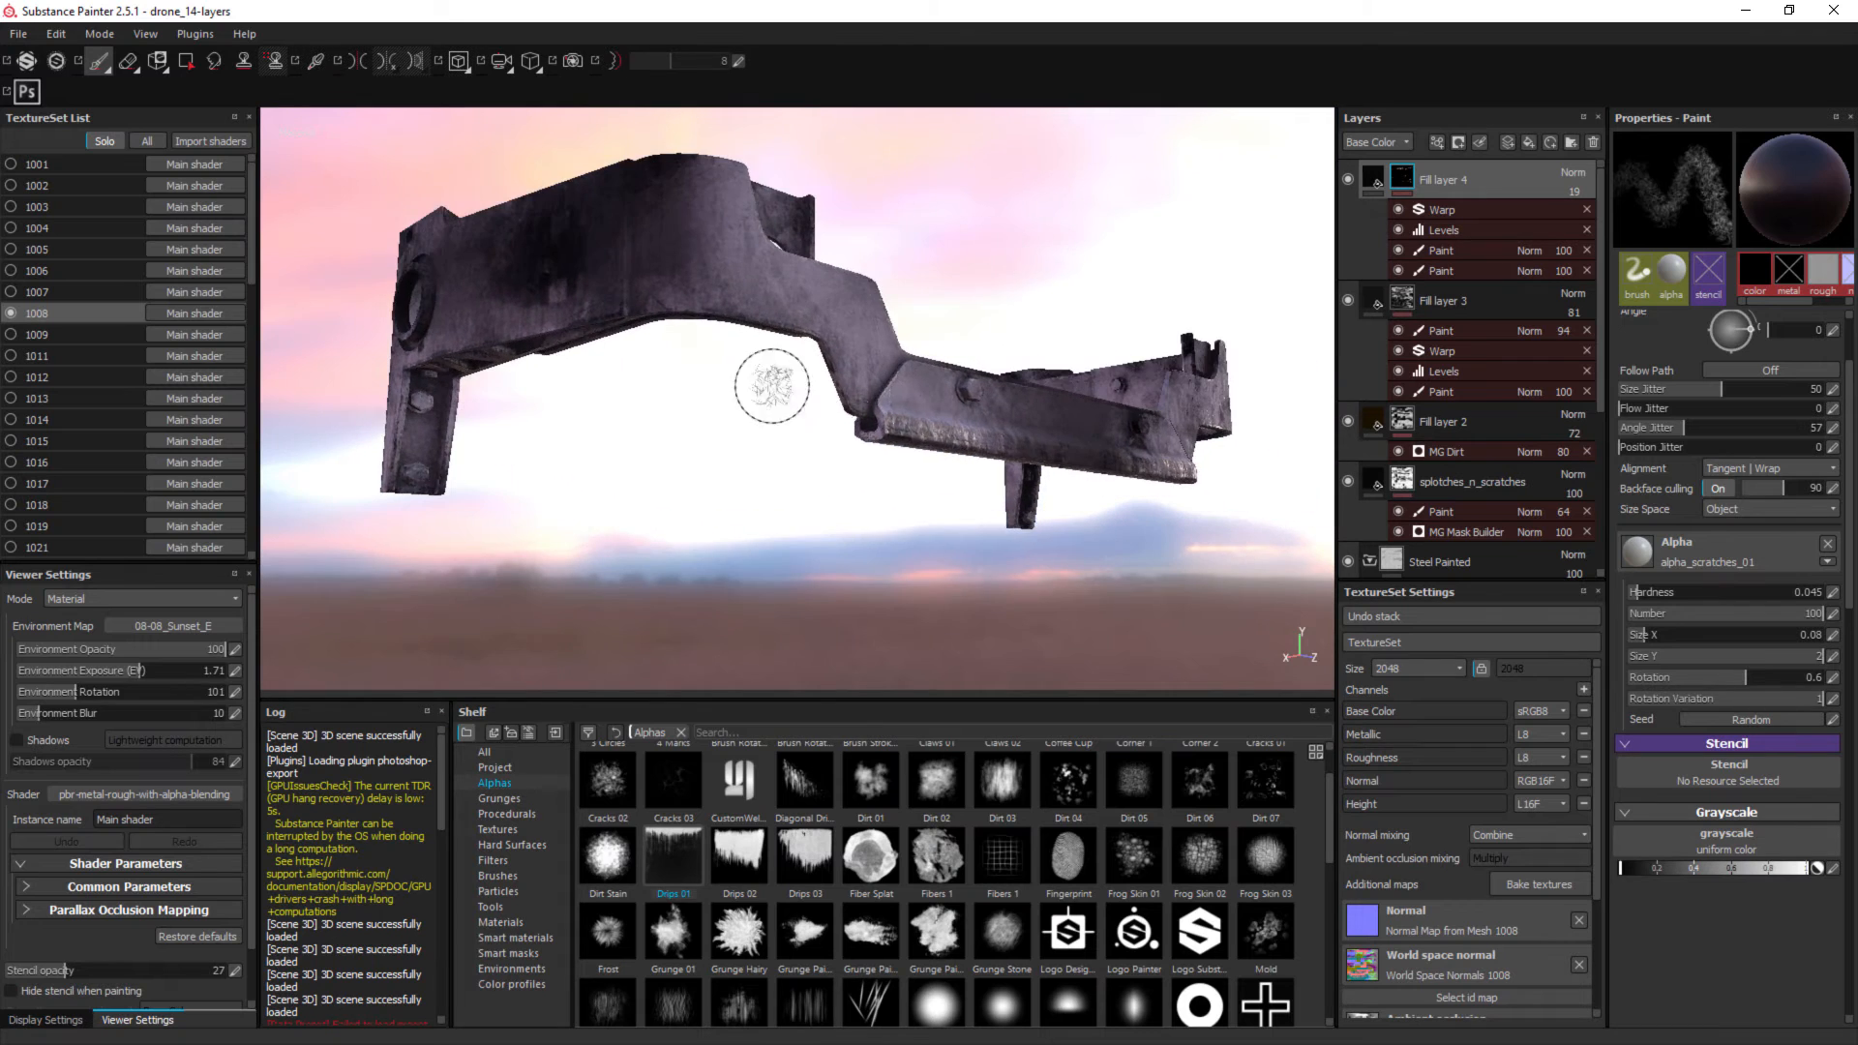
alt+drag(890, 429, 781, 409)
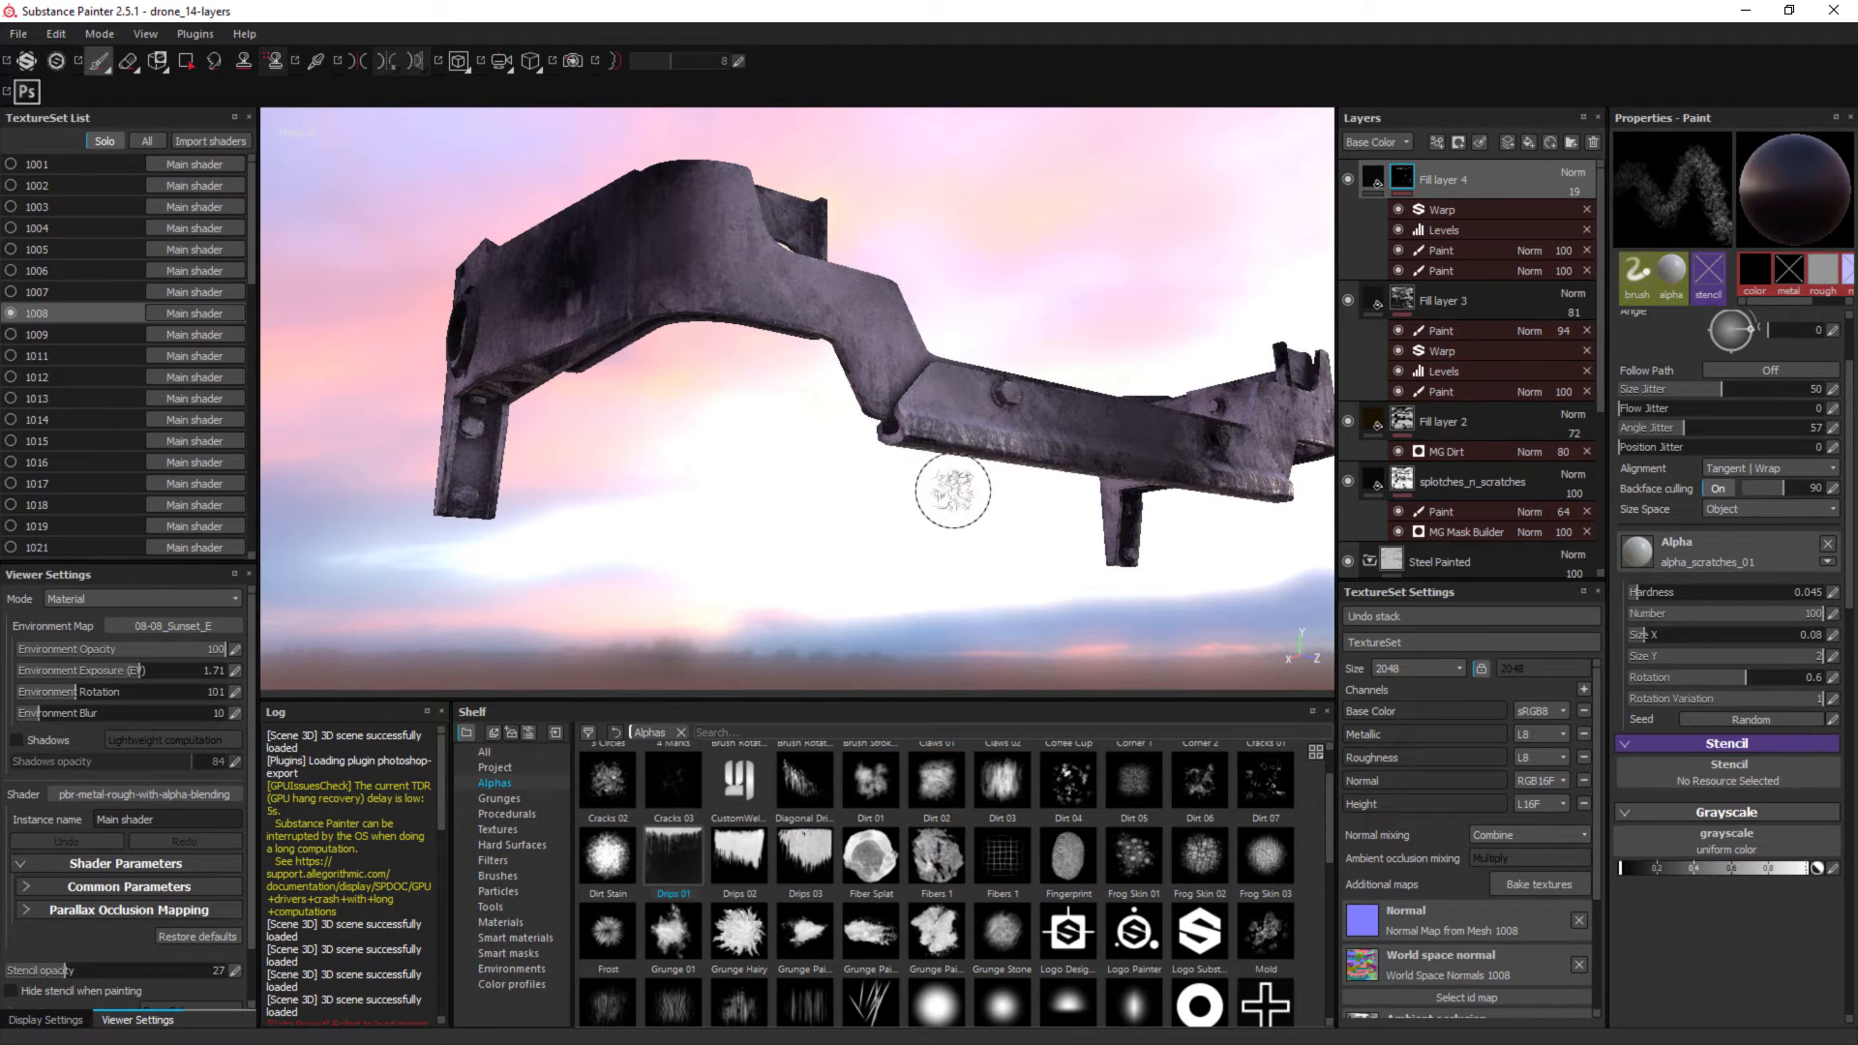
Choose the soft Shape alpha for the brush and adjust the Scatter amount in the splotches_n_scratches layer's MG Mask Builder.
click(943, 1002)
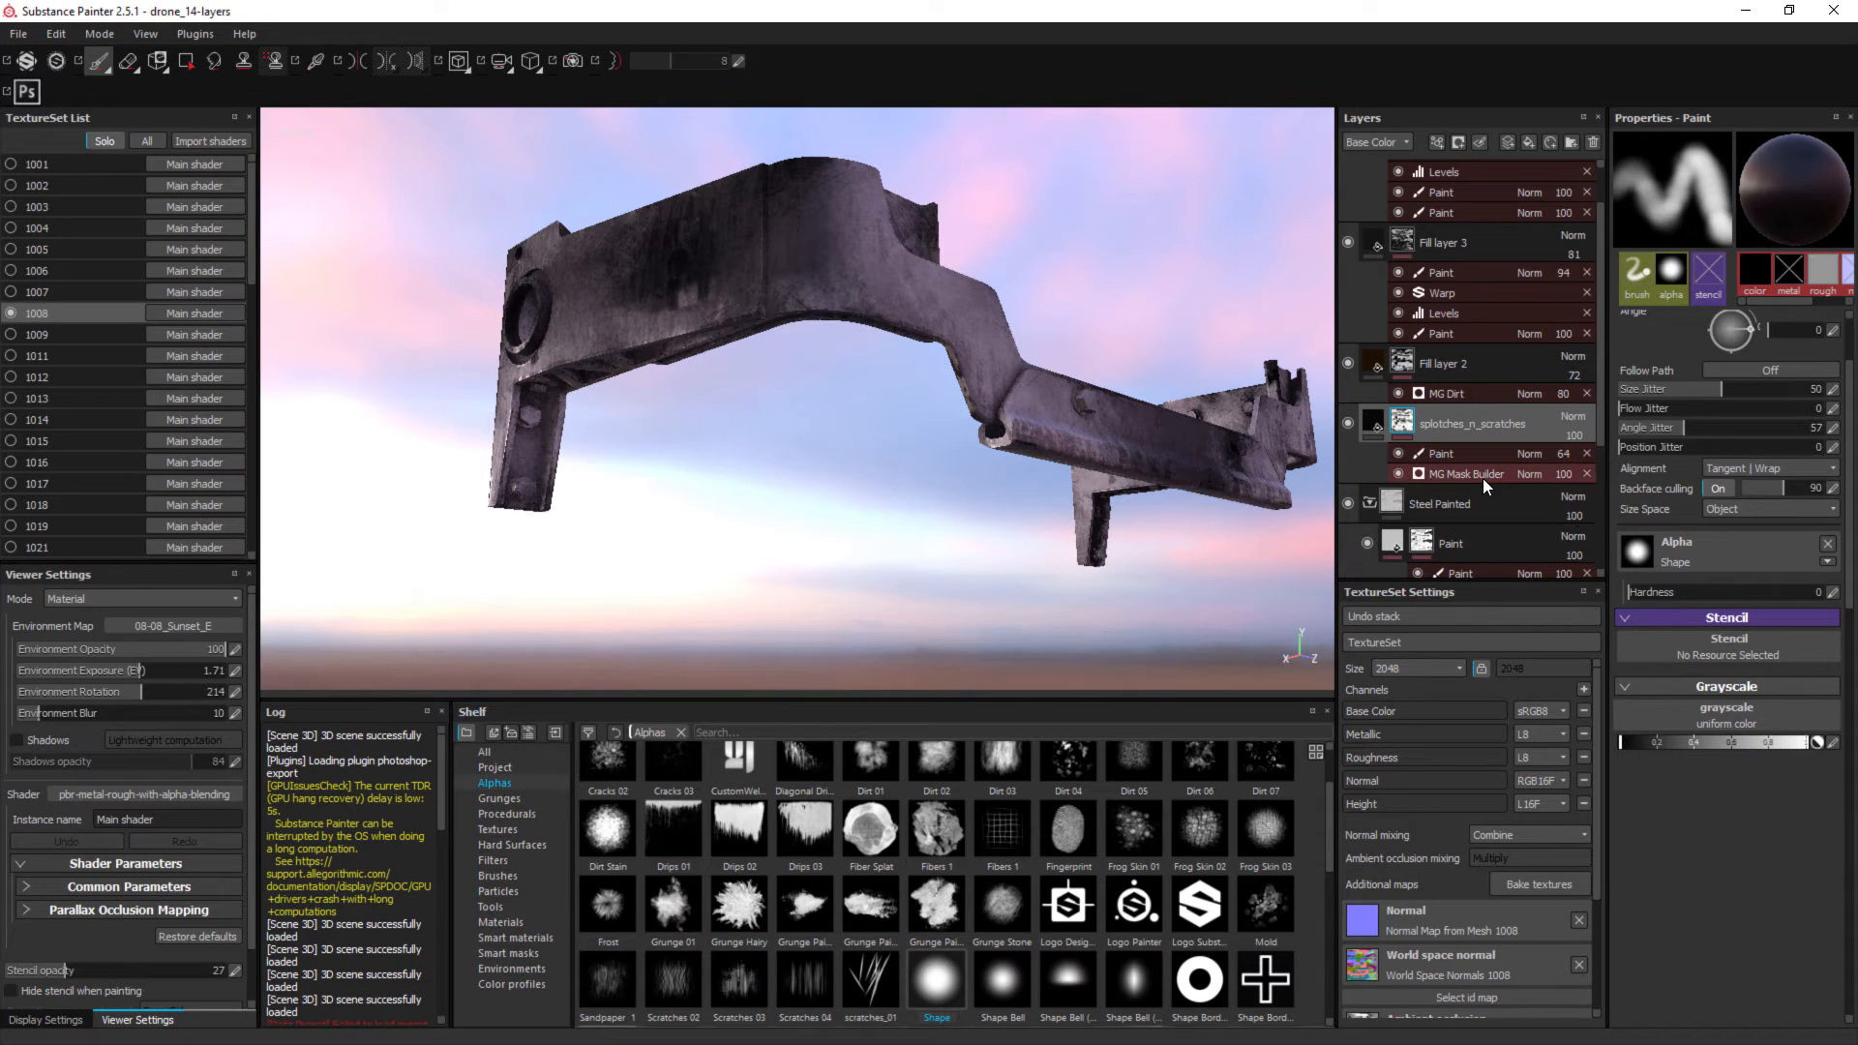
click(1482, 476)
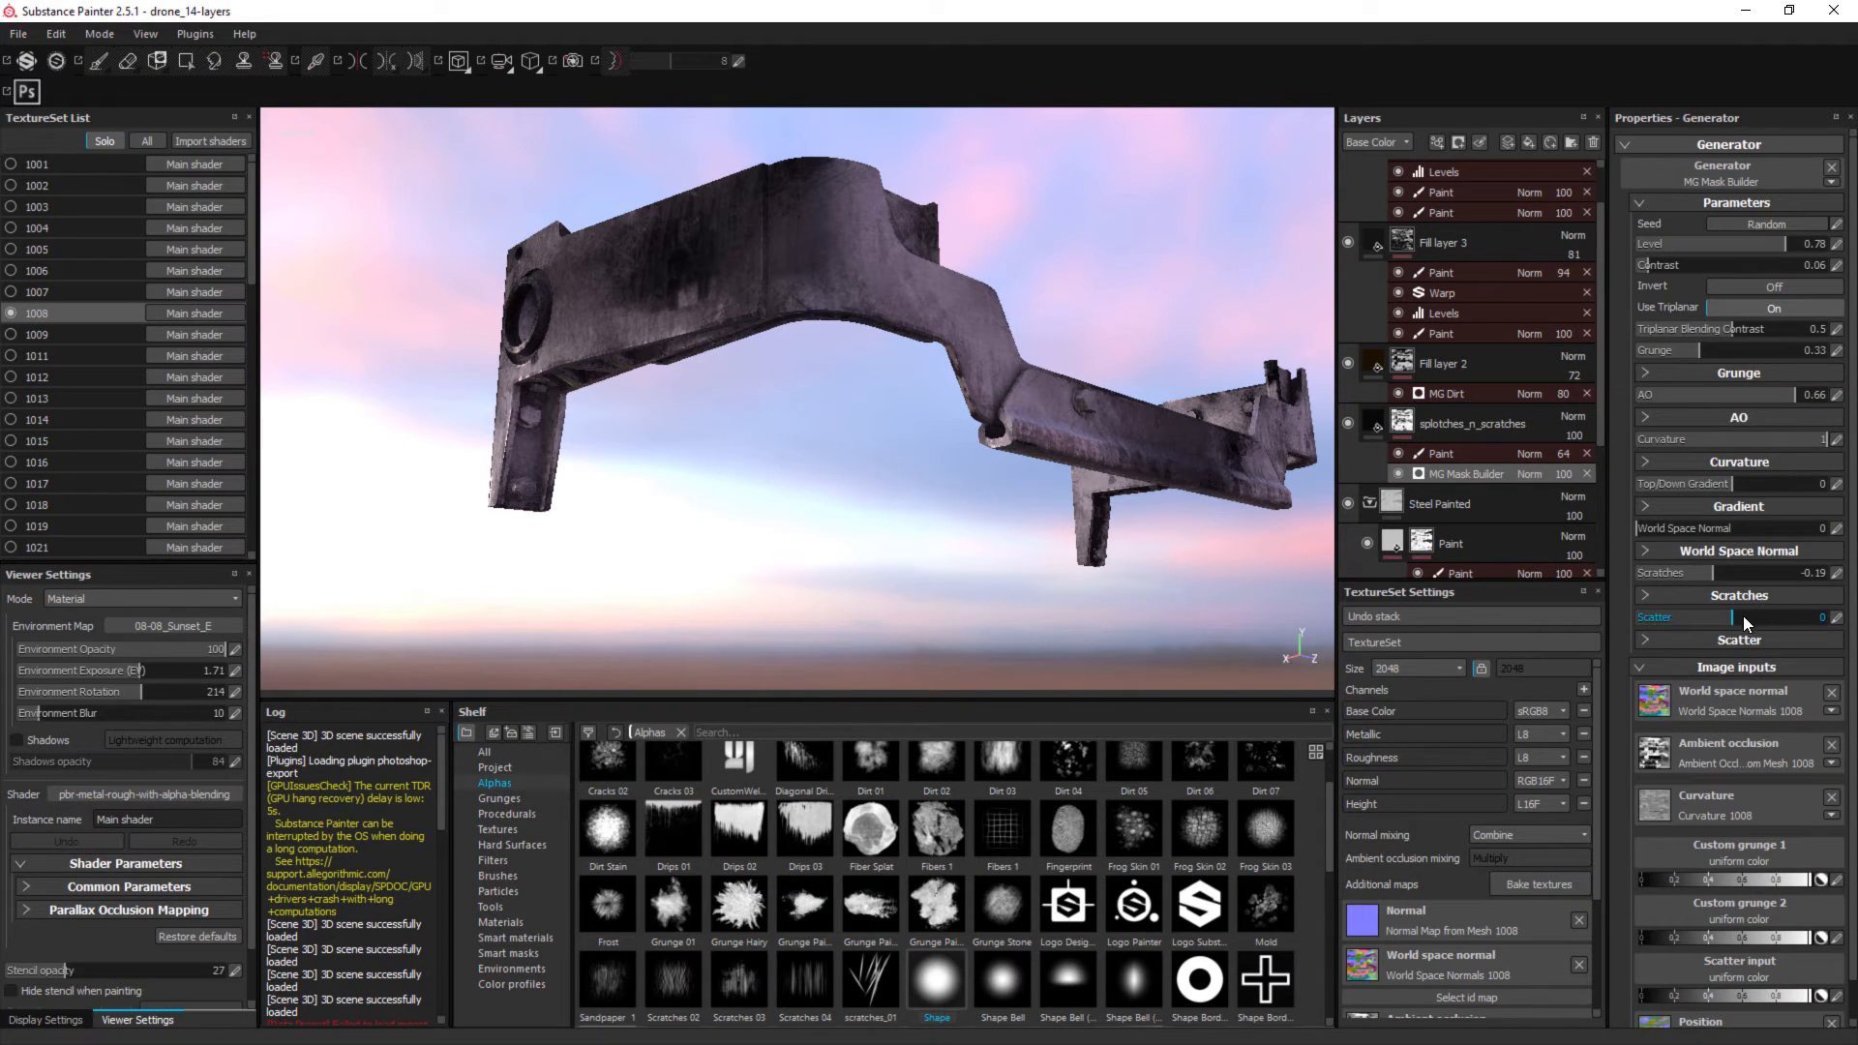
drag(1790, 613, 1724, 619)
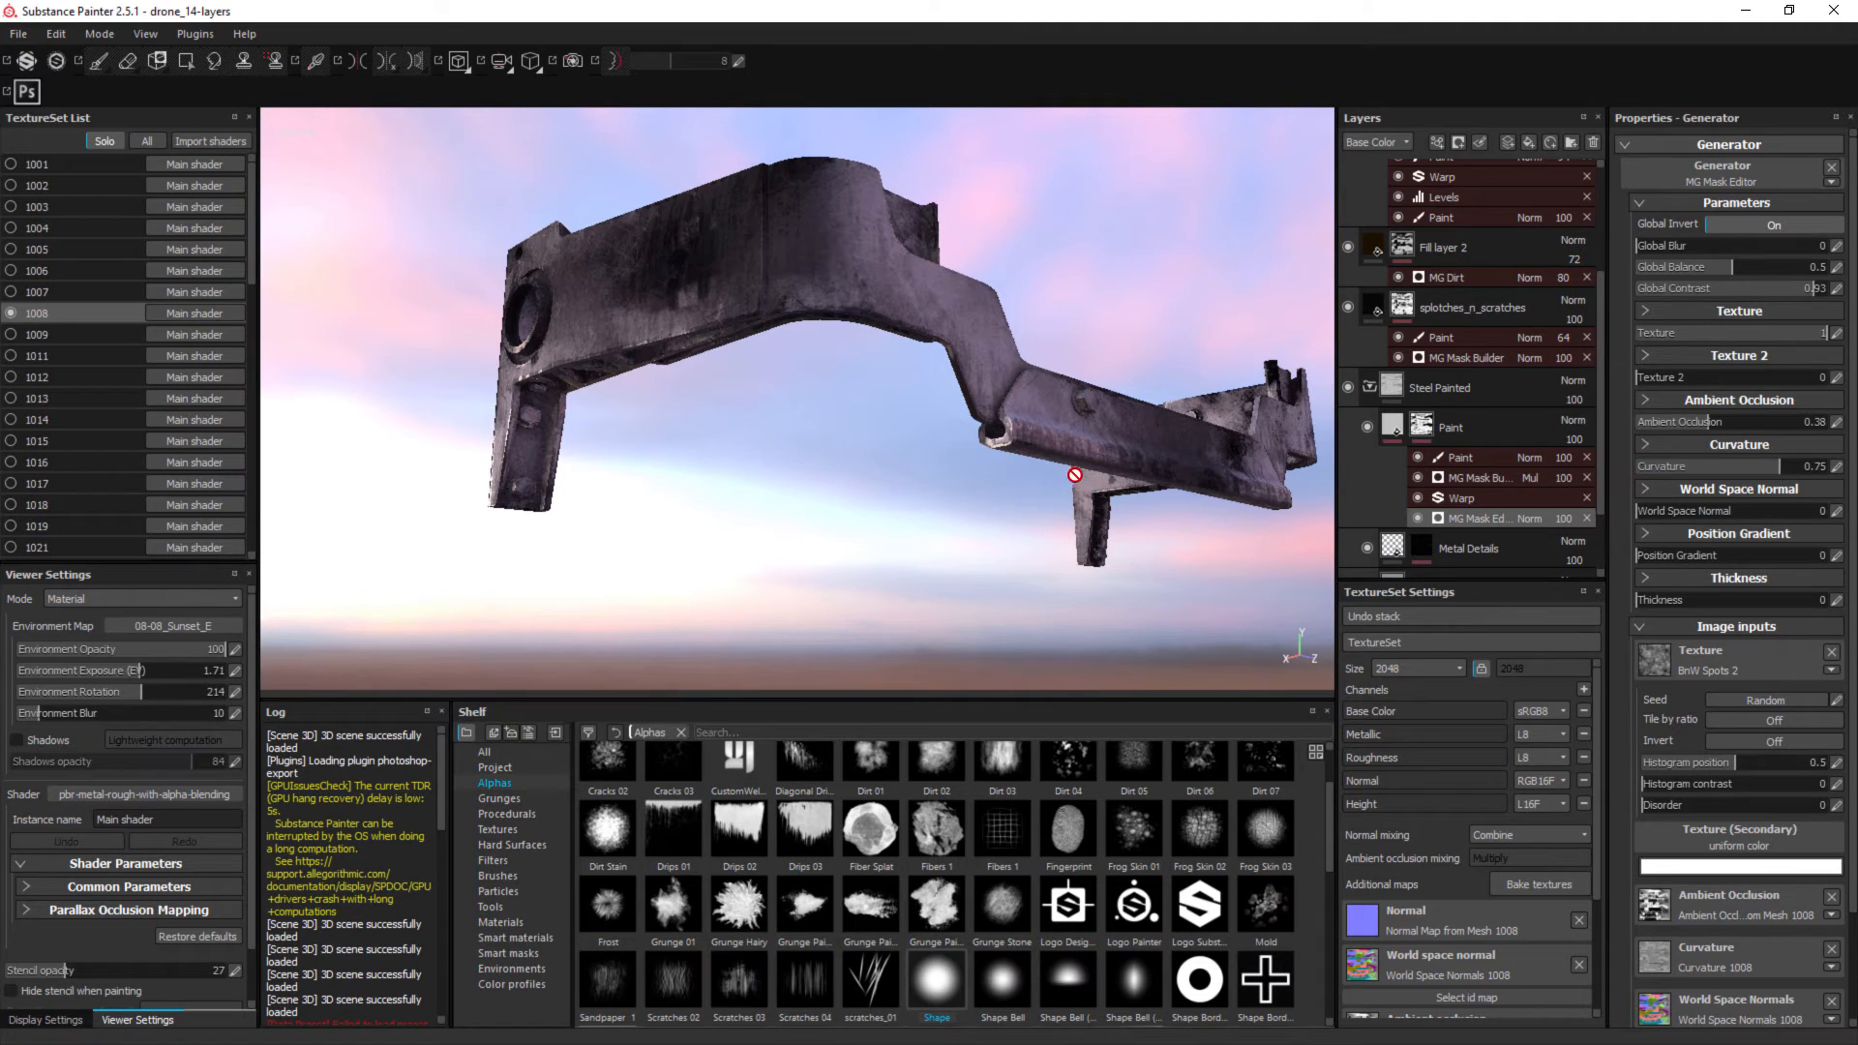
Fine-tune the curvature settings of the mask generator on the Paint layer inside the Steel Painted group.
mouse_move(1072, 473)
alt+mouse_down()
mouse_move(983, 464)
mouse_move(1053, 456)
alt+mouse_up()
shift+right_drag(1129, 424, 1045, 438)
alt+drag(996, 447, 1063, 453)
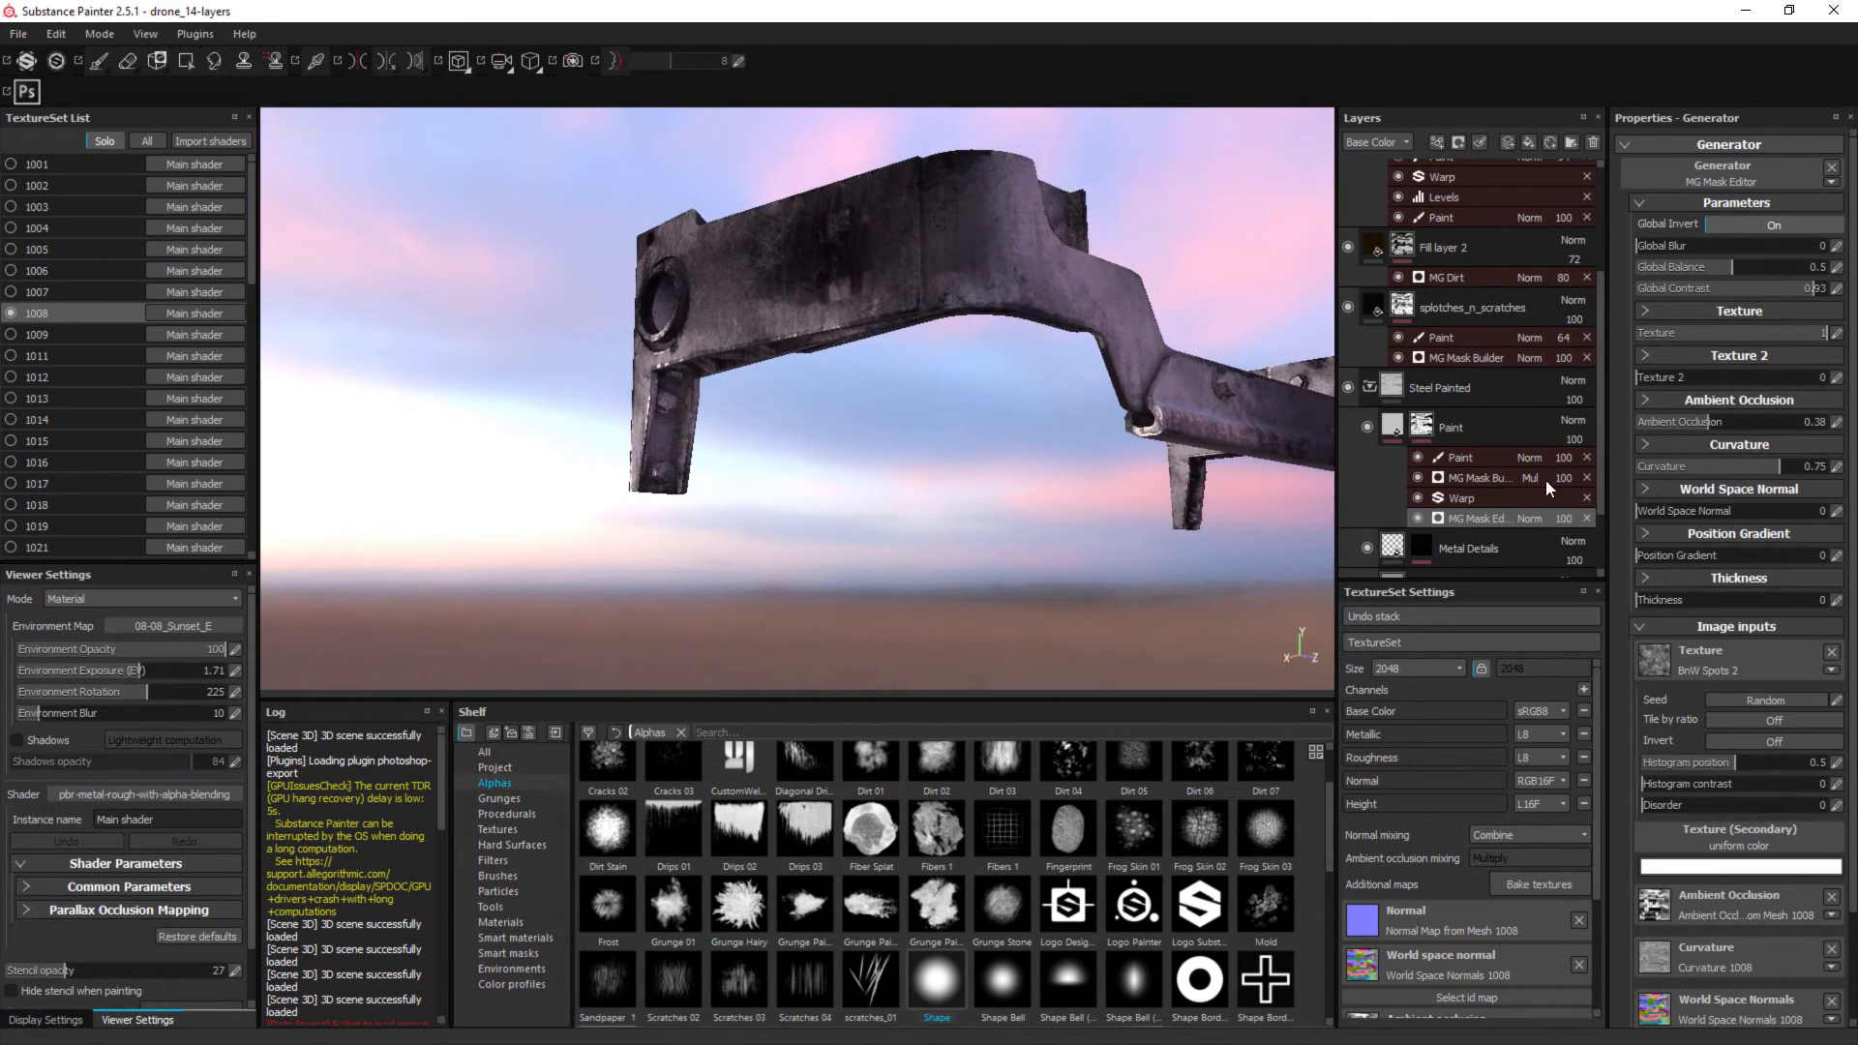
drag(1761, 467, 1755, 467)
click(1755, 447)
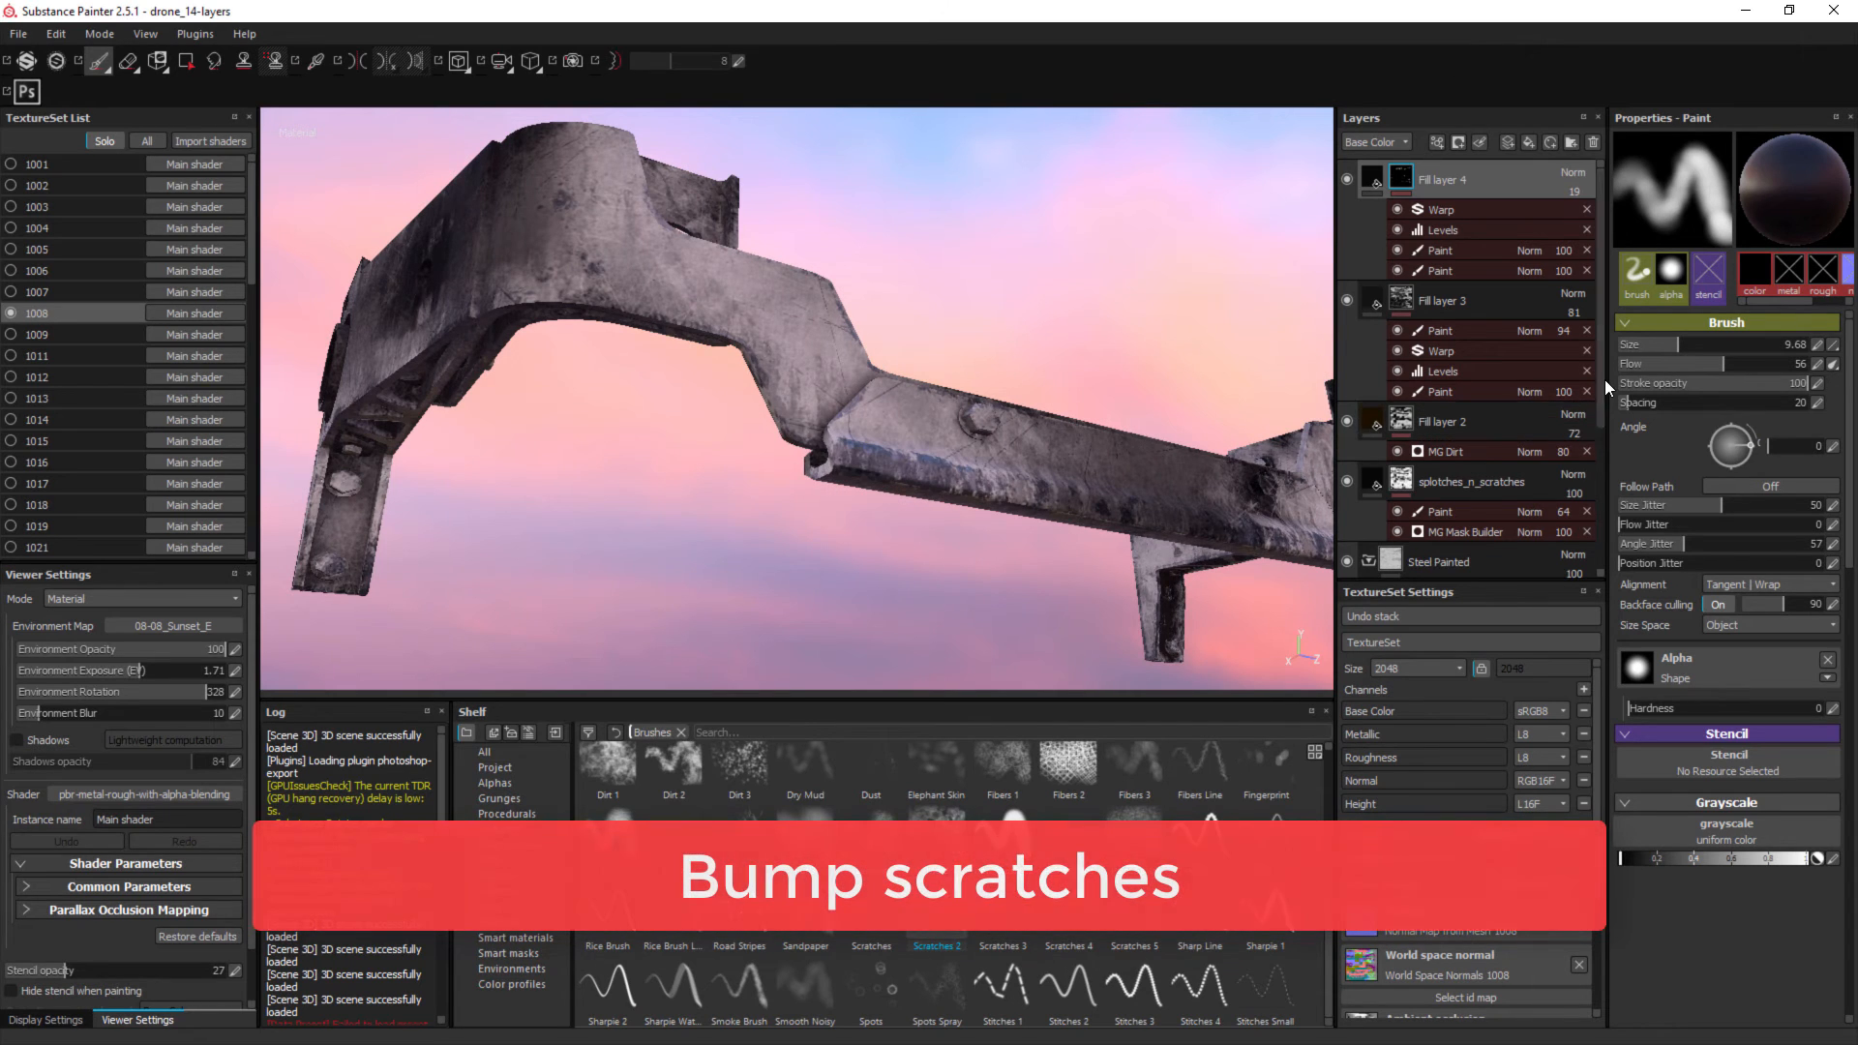
Paint height-only scratches across the bracket in Fill layer 5's paint effect with the Scratches 2 brush.
scroll(1471, 306, down, 5)
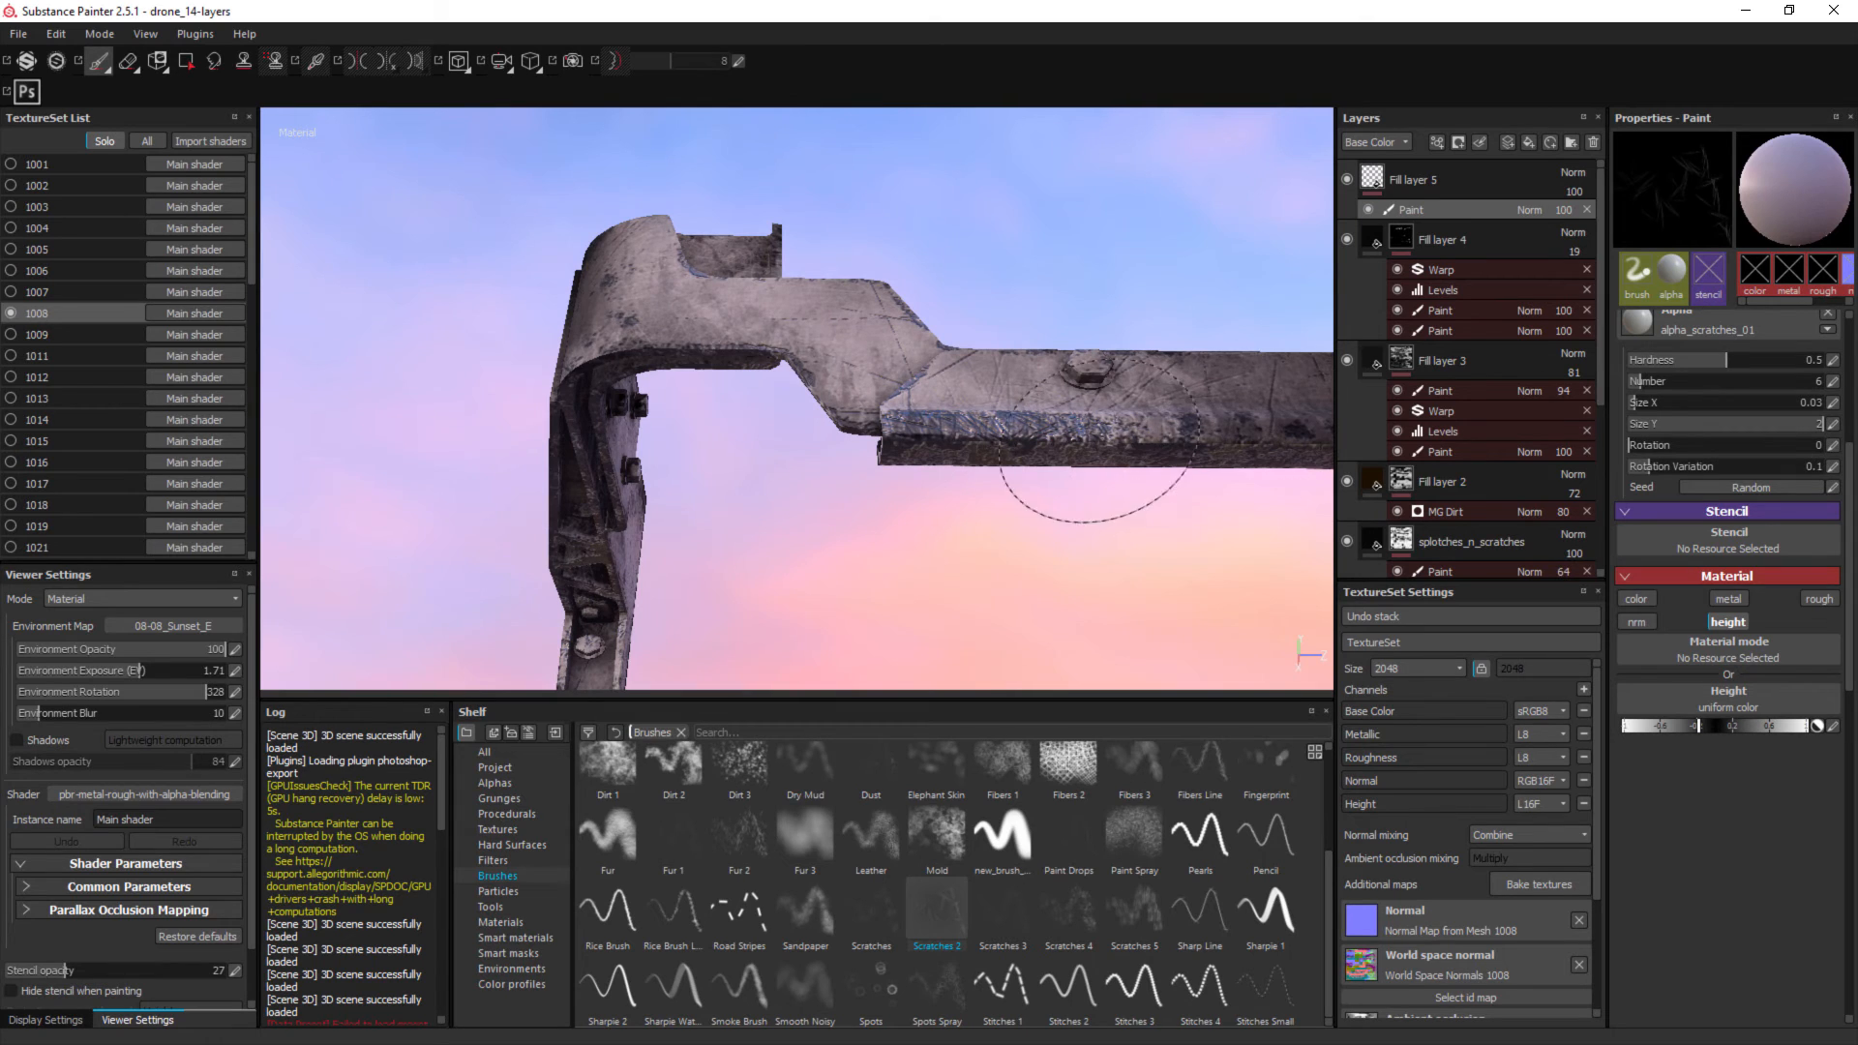
mouse_move(1086, 539)
alt+mouse_down()
mouse_move(1122, 442)
mouse_move(871, 456)
alt+mouse_up()
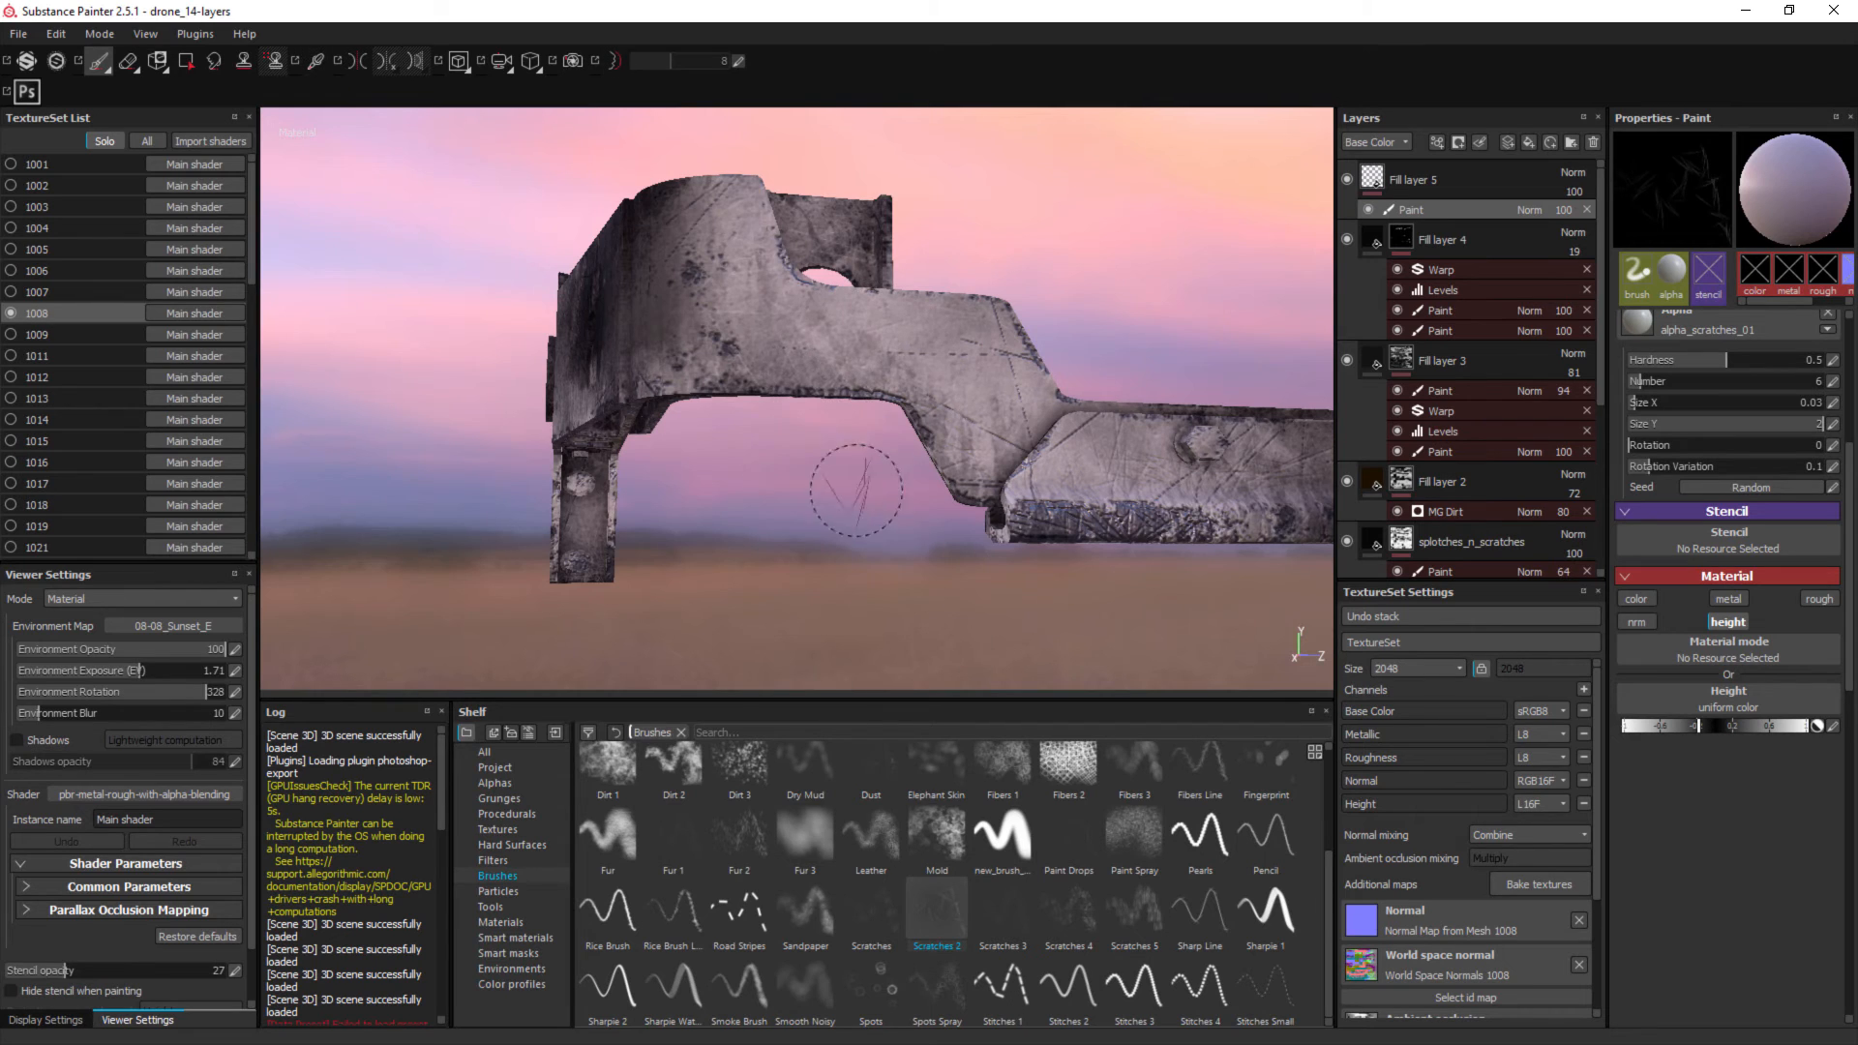
mouse_move(850, 469)
alt+mouse_down()
mouse_move(822, 542)
mouse_move(883, 357)
alt+mouse_up()
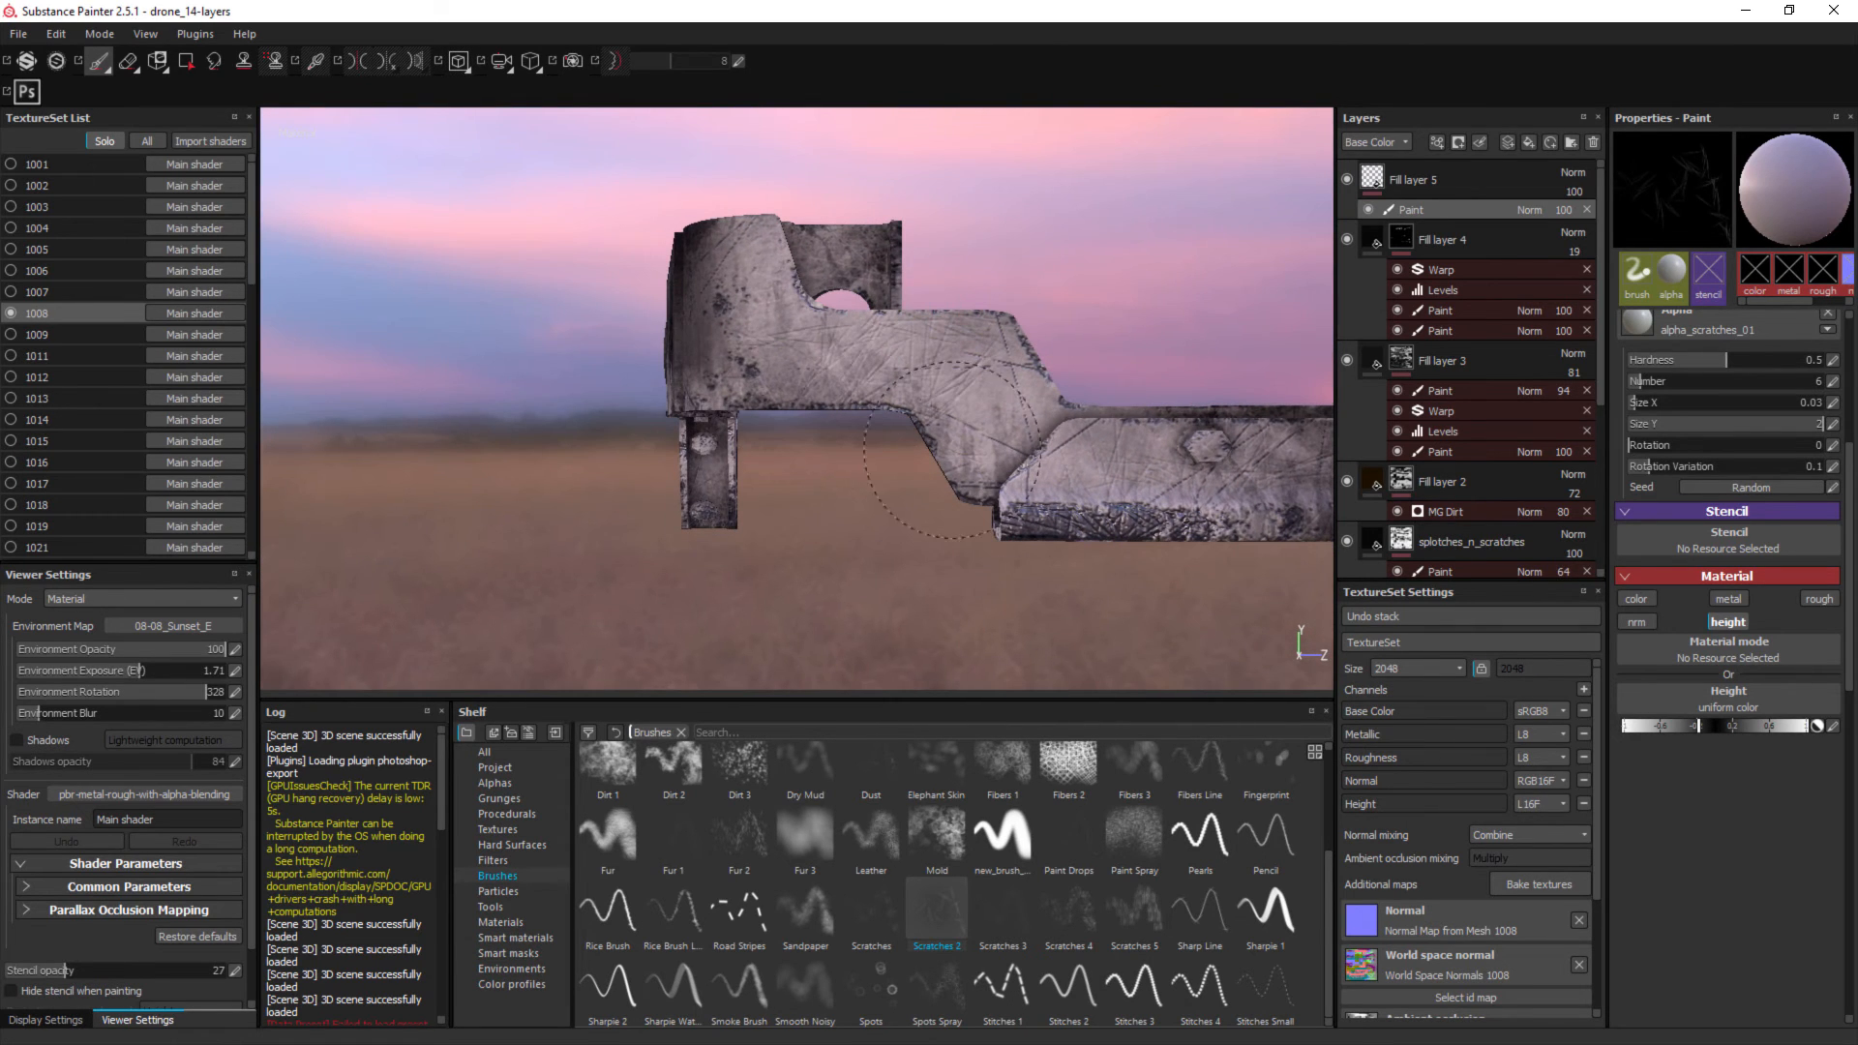
alt+drag(1016, 604, 1117, 496)
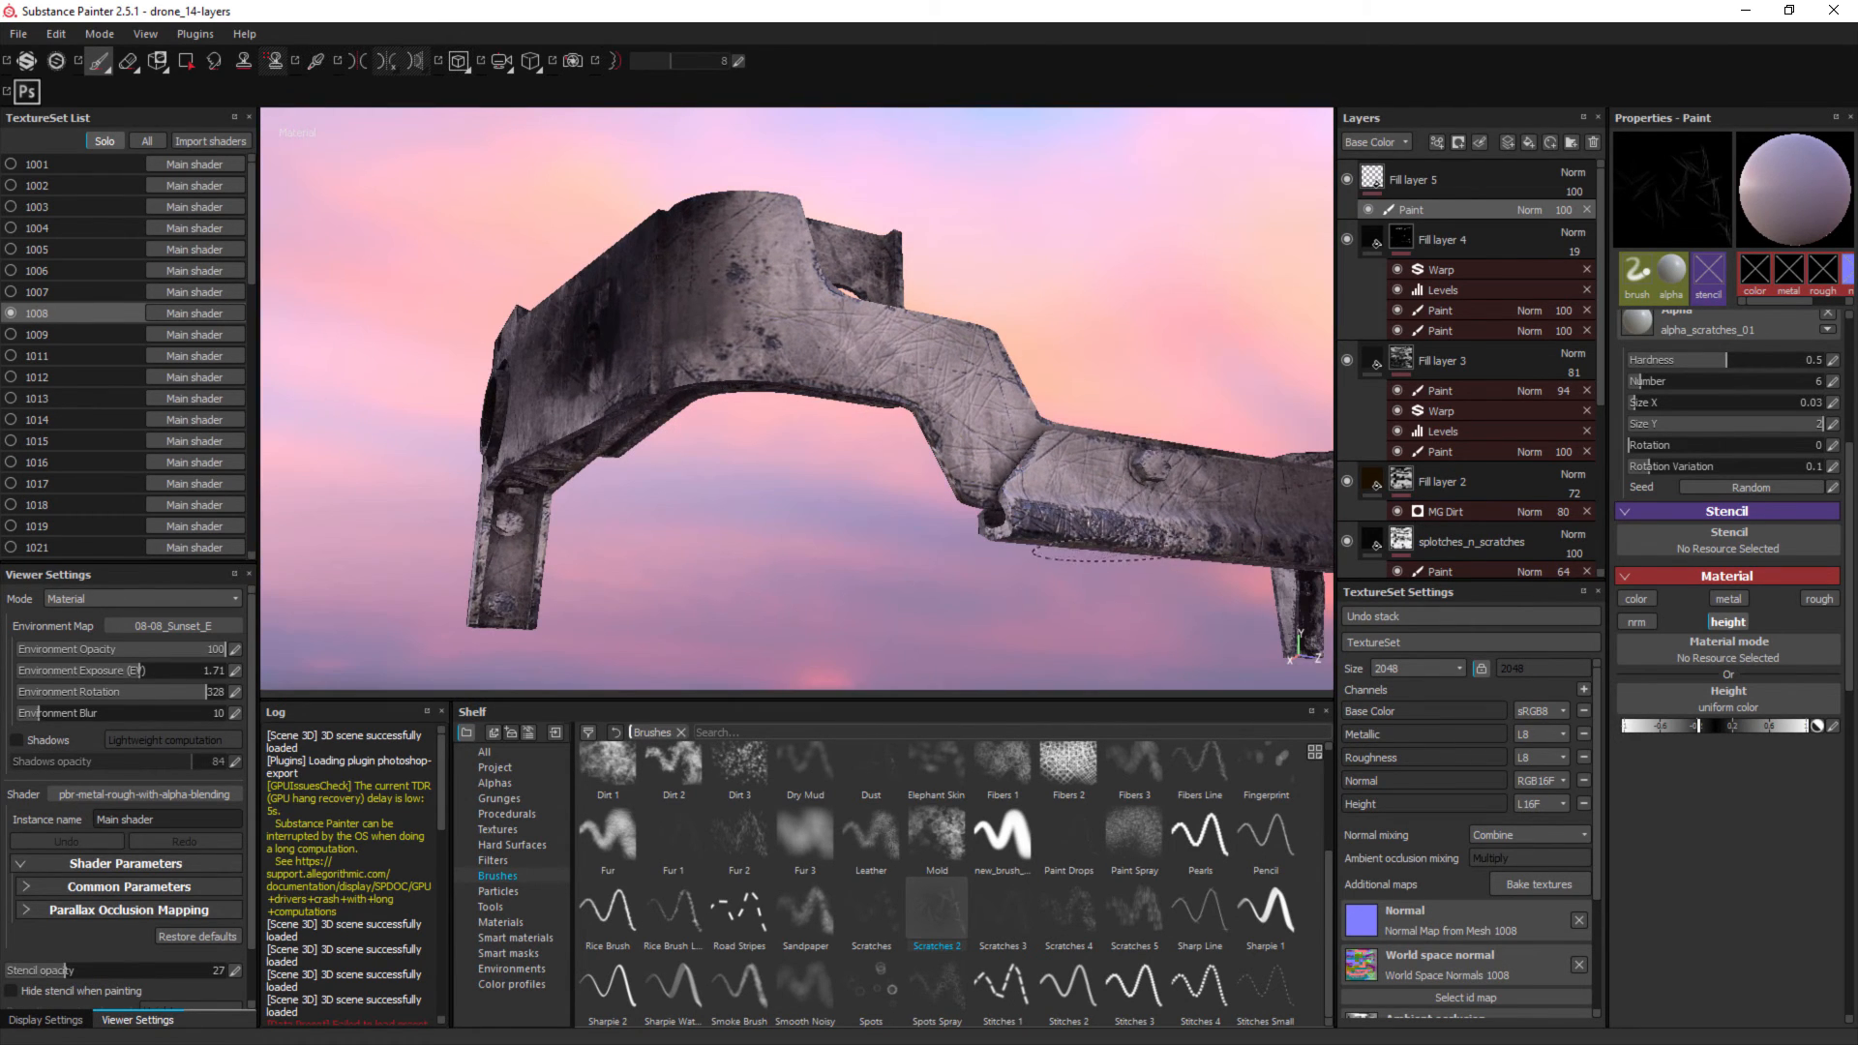
alt+drag(1069, 575, 1116, 508)
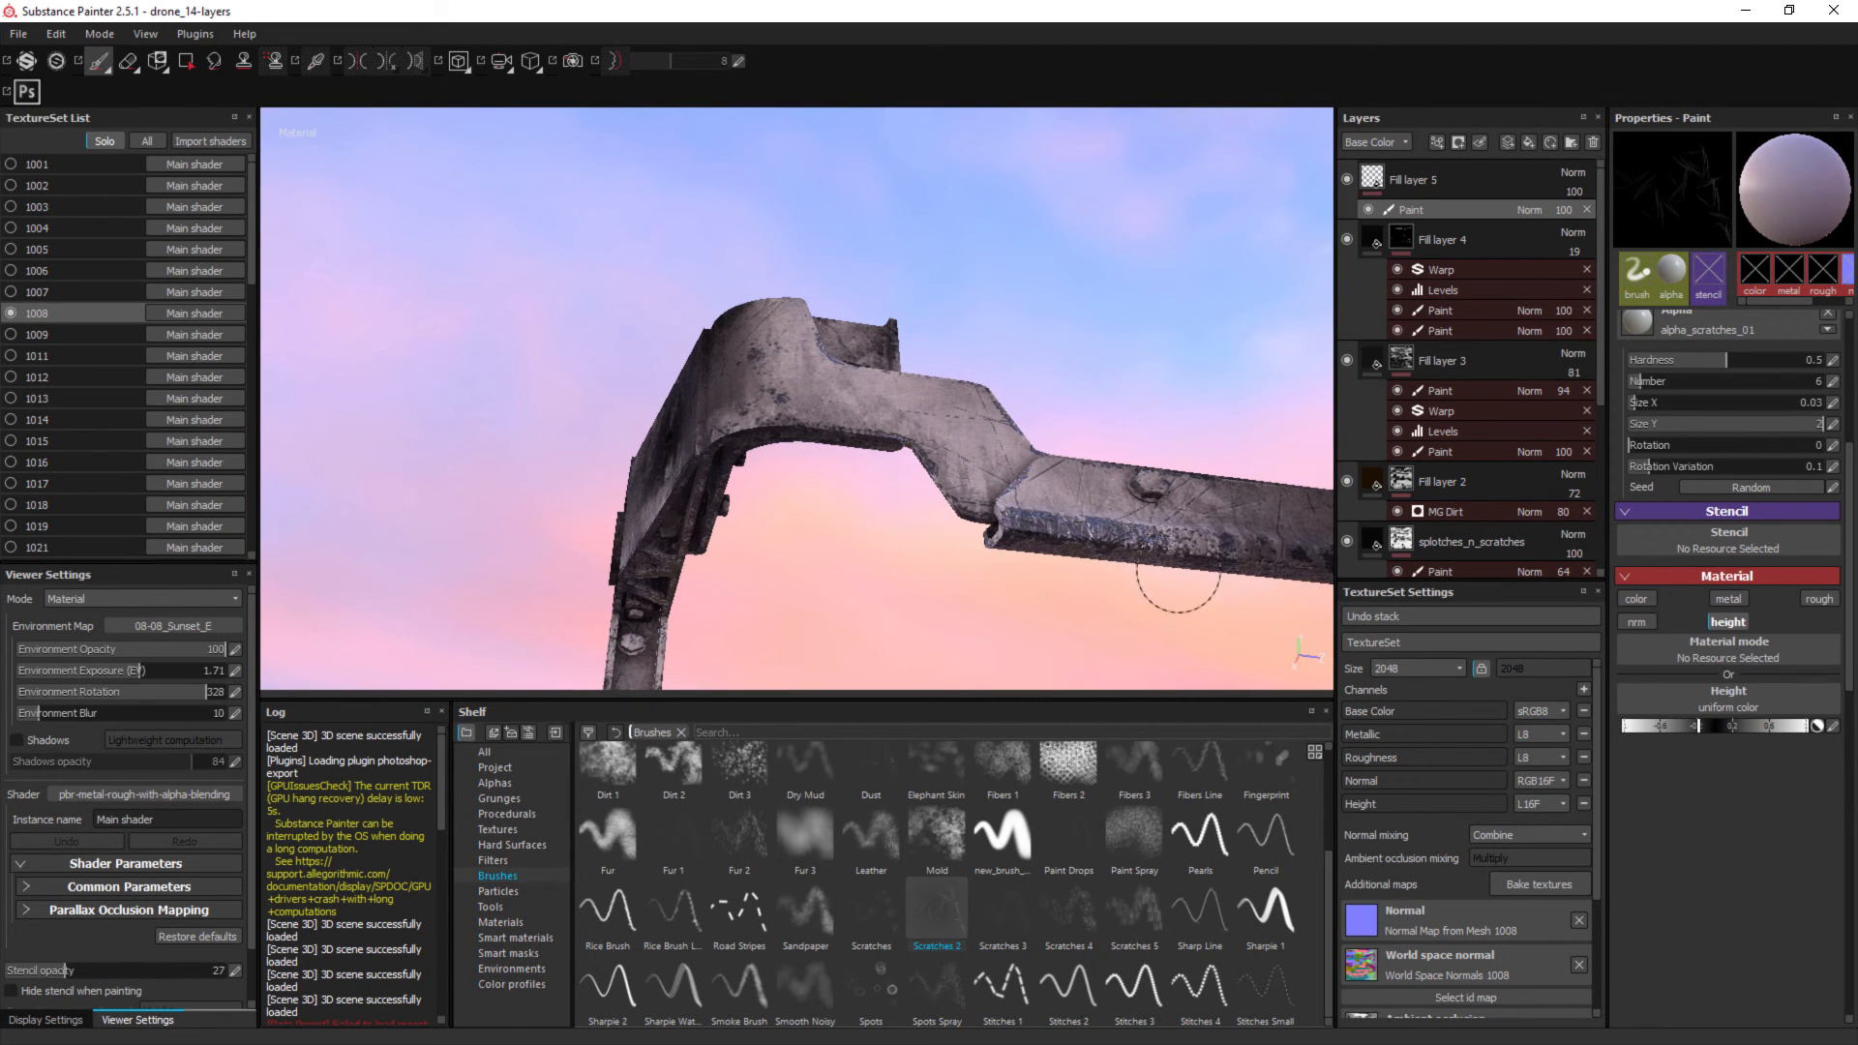
Set the Scratches 2 brush spacing to about 12 for denser scratches on the bracket.
mouse_move(1043, 594)
alt+mouse_down()
mouse_move(1016, 615)
mouse_move(1137, 592)
mouse_move(1070, 581)
mouse_move(1229, 425)
alt+mouse_up()
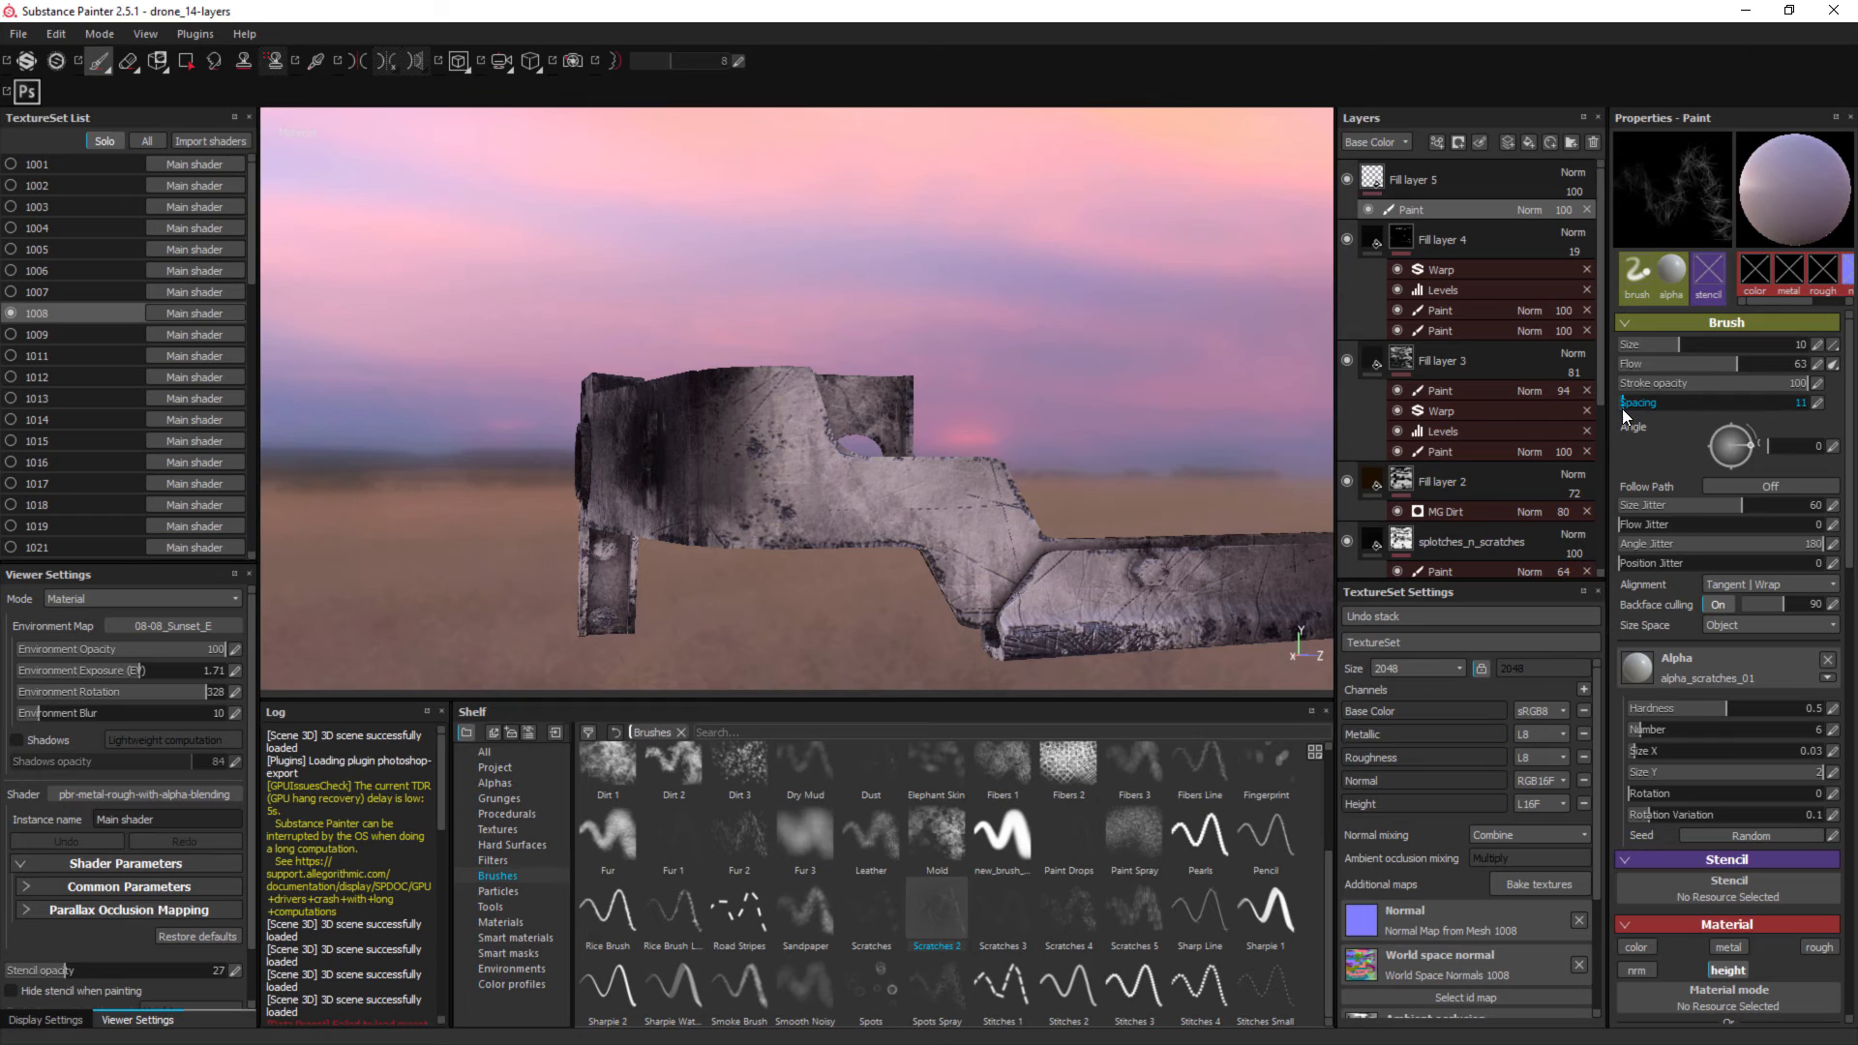
drag(1627, 406, 1624, 406)
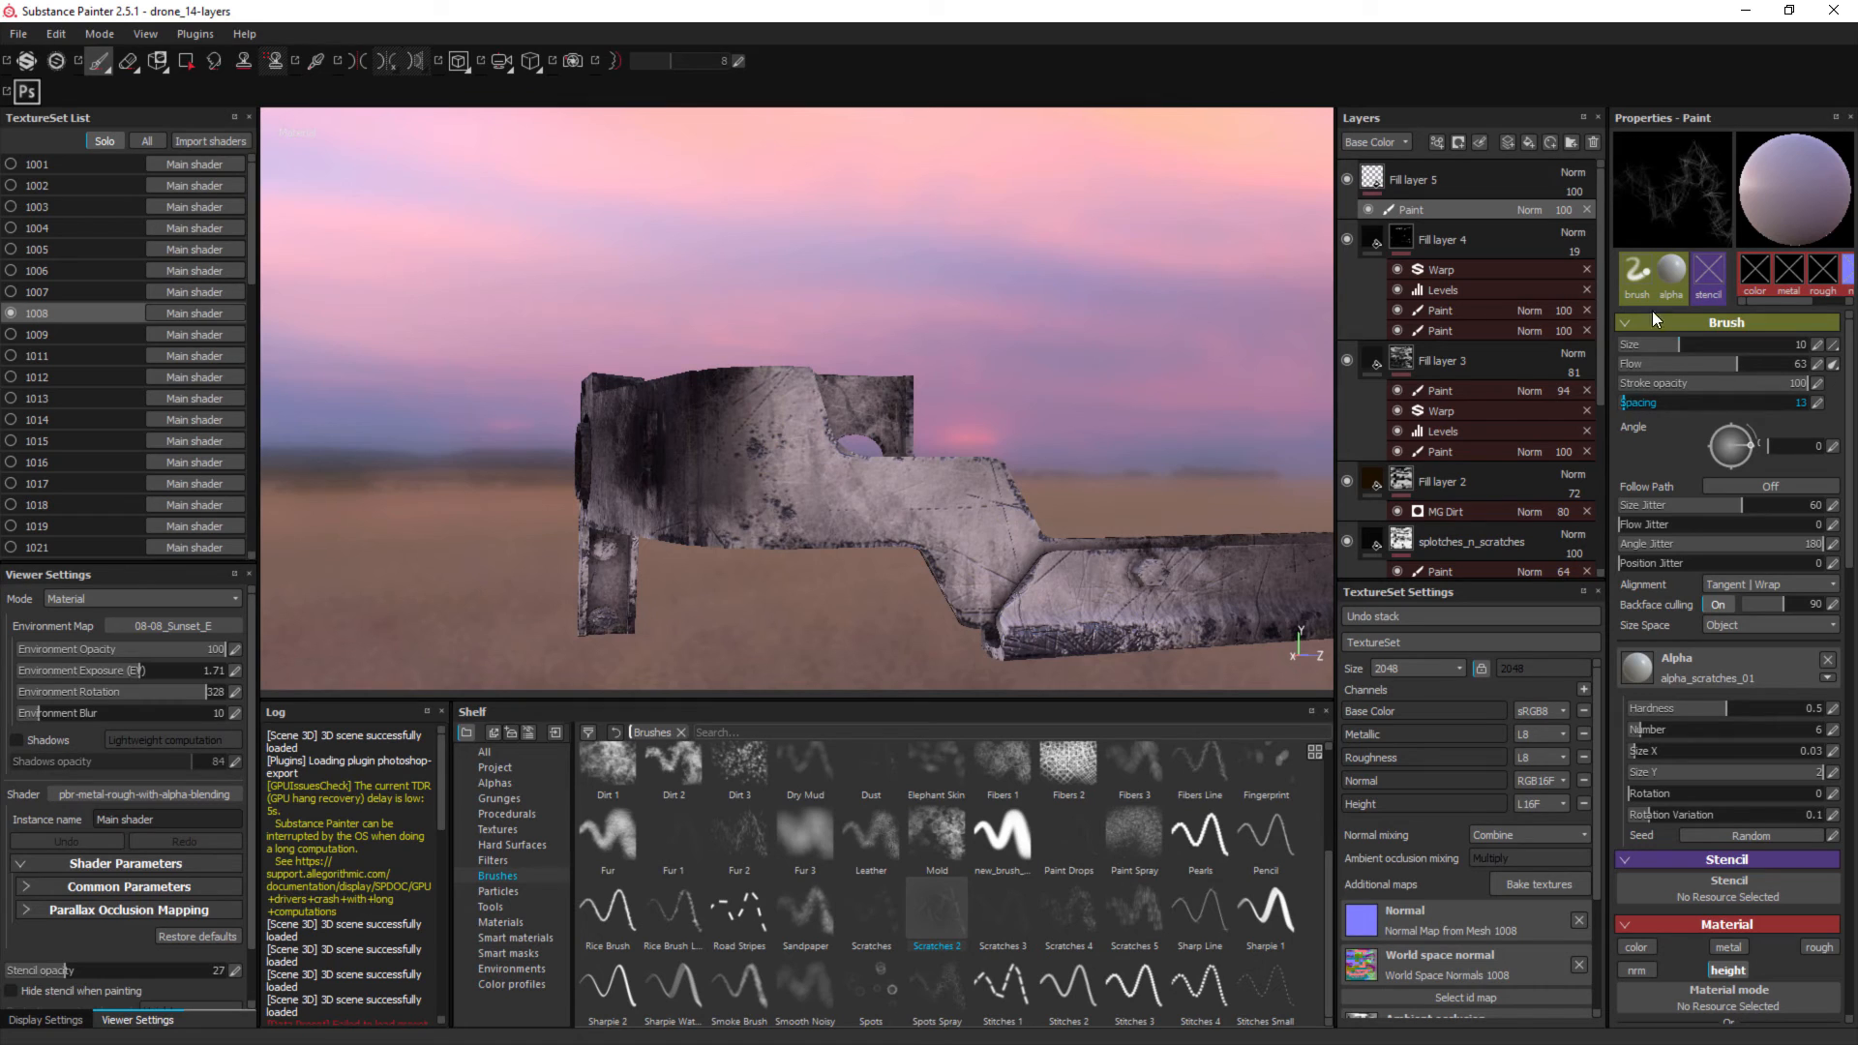